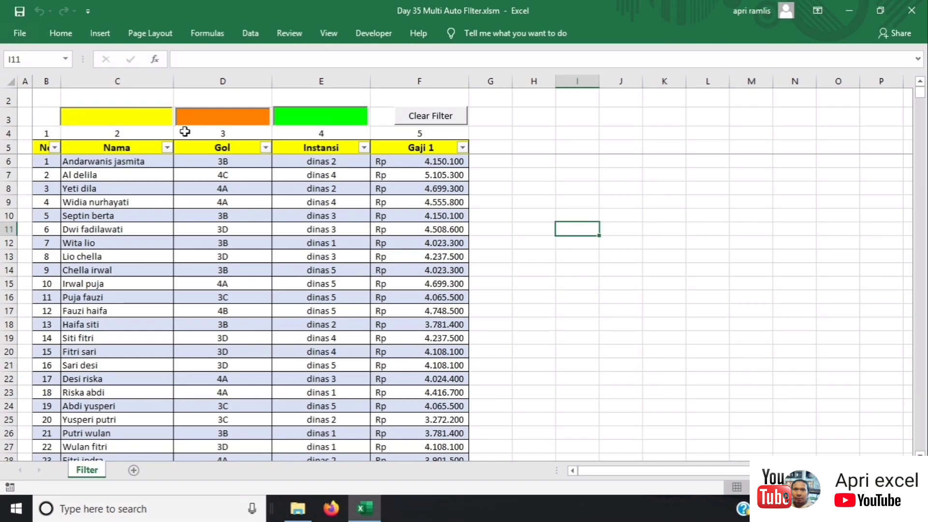
Step: Filter the table live to names containing 'wi' and Gol '3B' via the yellow and orange boxes
left_click(153, 116)
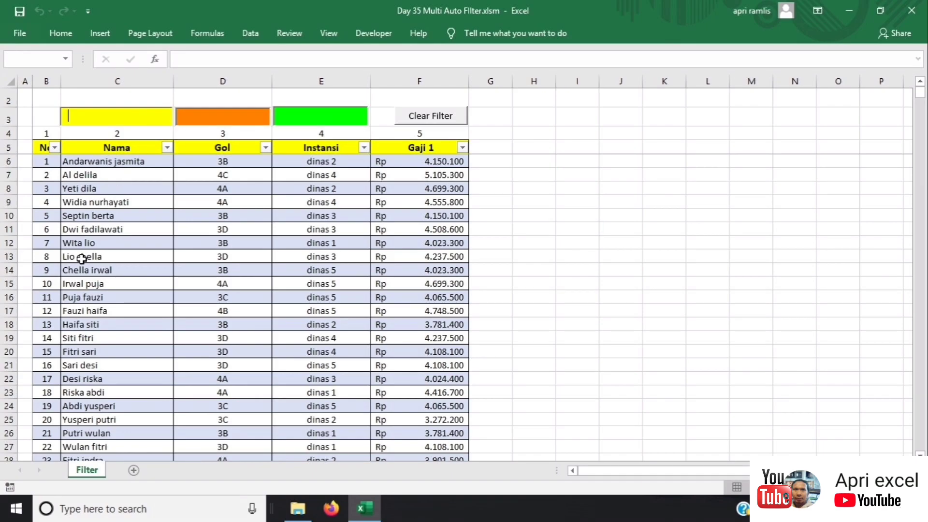
type("w")
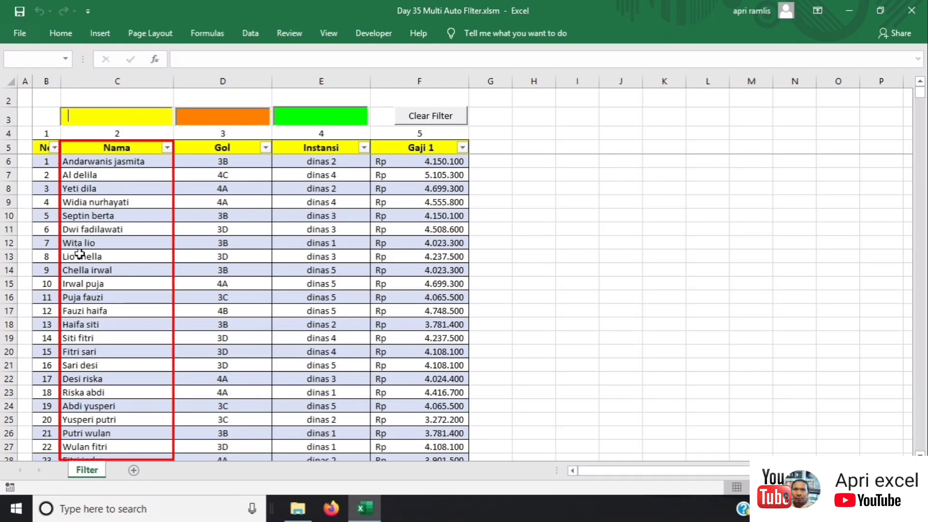
type("i")
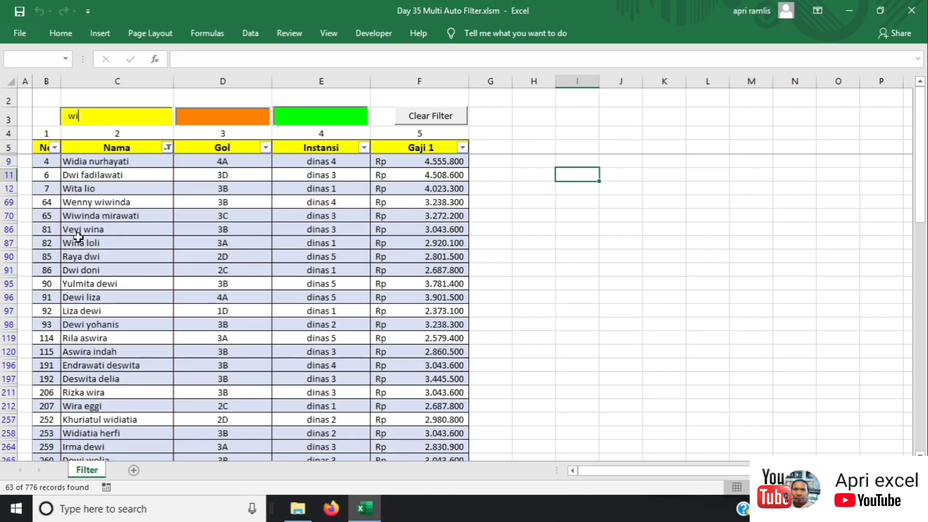
left_click(228, 123)
type("3")
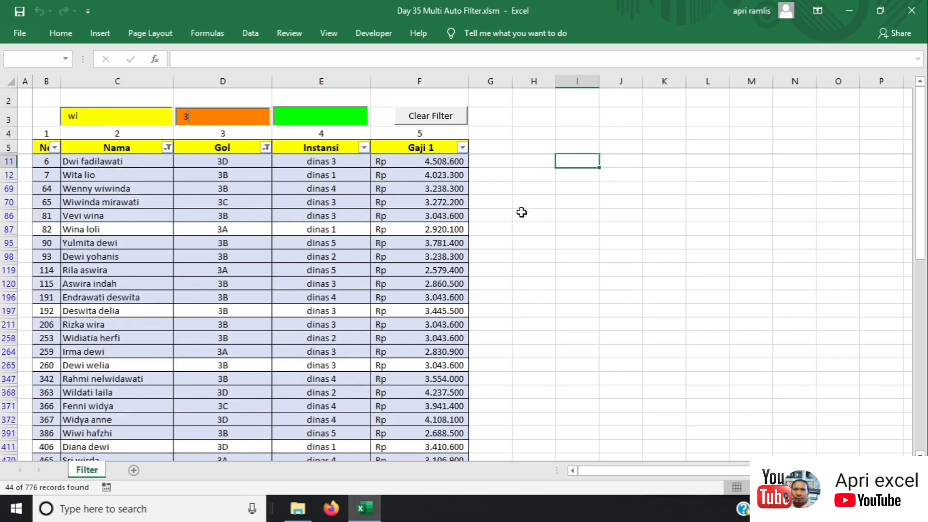
left_click(521, 212)
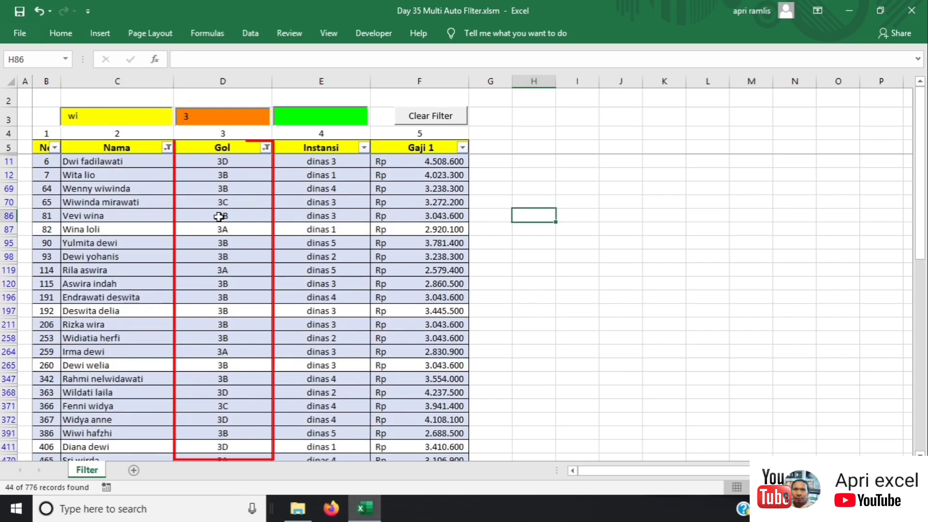
left_click(198, 116)
type("b")
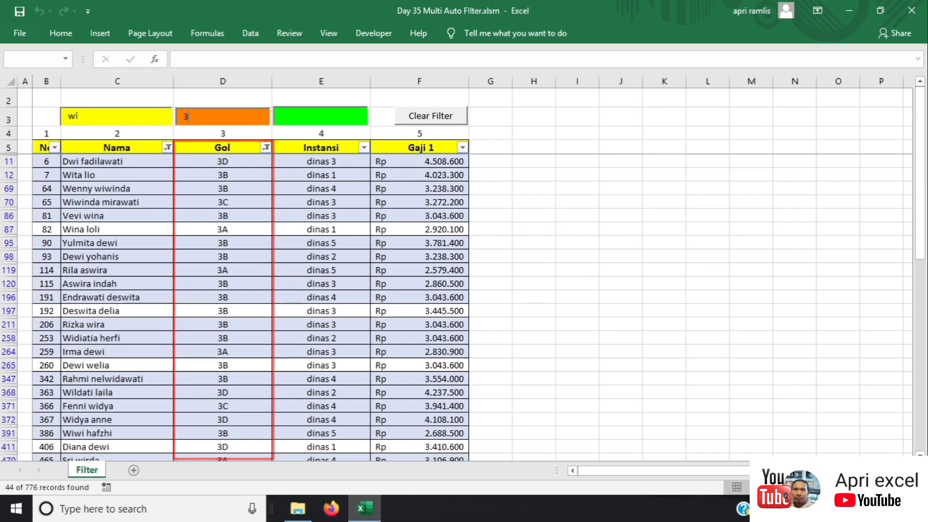
left_click(551, 216)
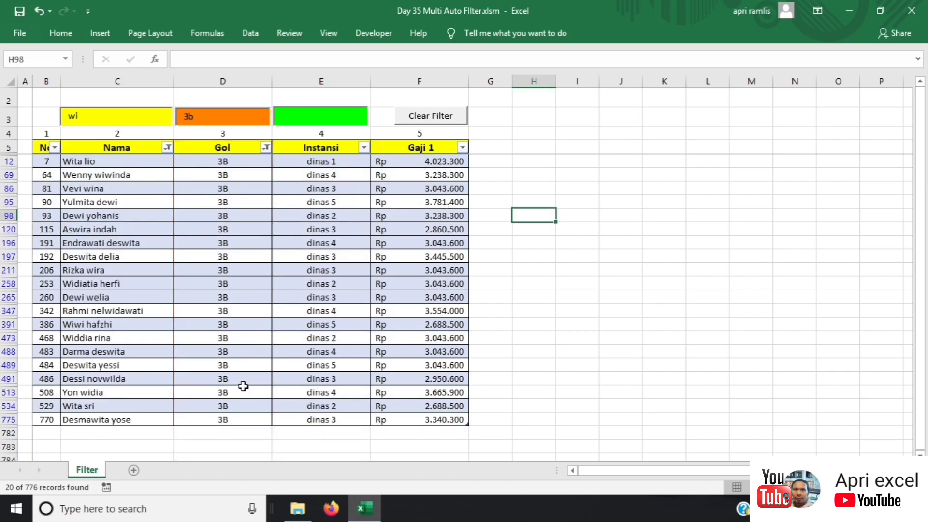
Step: Narrow Instansi to '2', leaving four dinas 2 records, then clear all filters
left_click(325, 114)
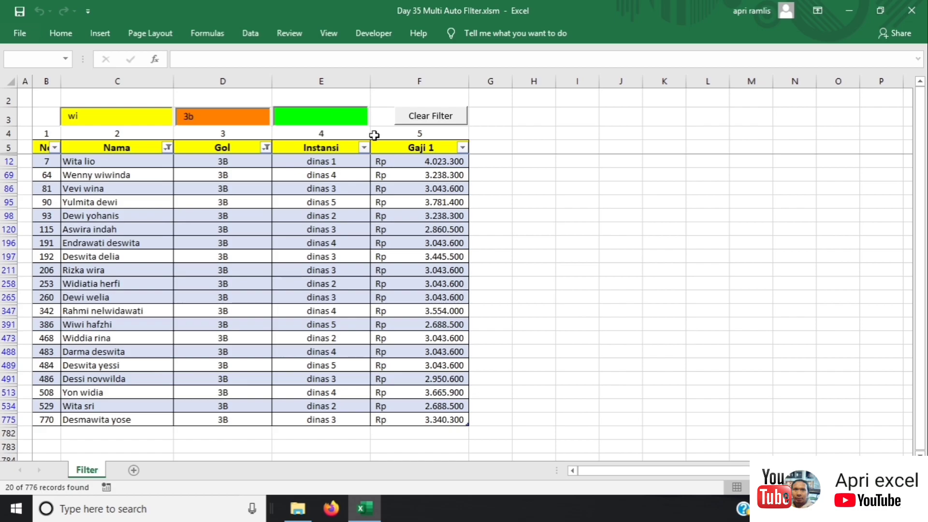
type("1")
left_click(567, 201)
key("BackSpace")
type("2")
left_click(556, 201)
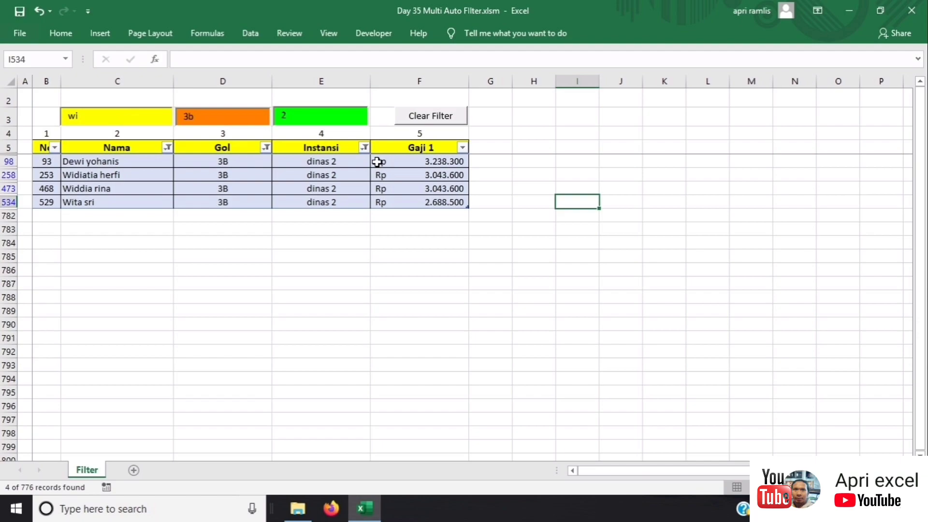
left_click(426, 119)
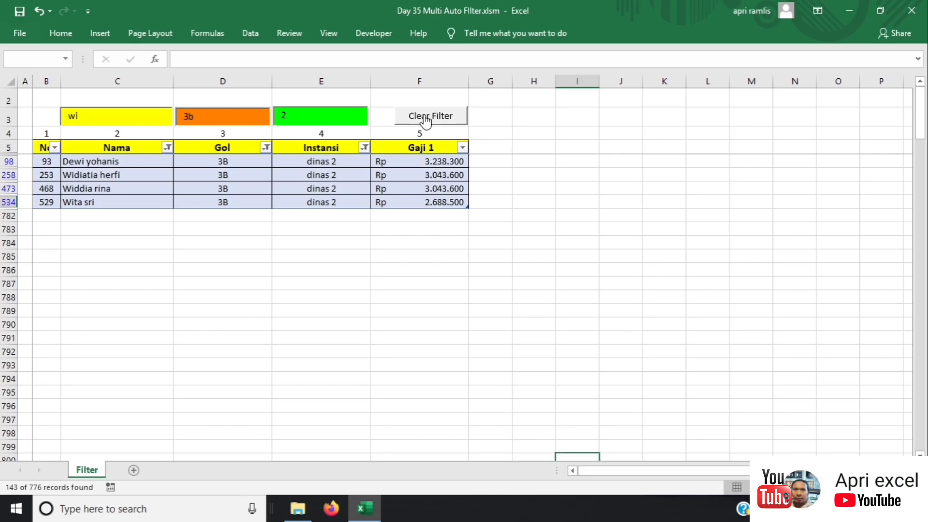
Step: Open the plain Day 35 Auto Filter.xlsx workbook from File Explorer
scroll(416, 243, "down", 6)
scroll(406, 270, "up", 1)
scroll(404, 275, "up", 5)
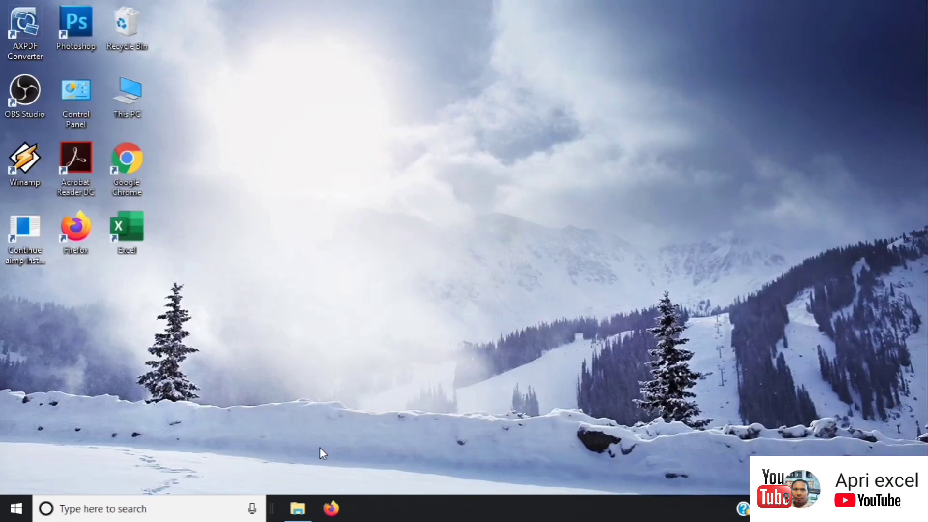
left_click(298, 508)
left_click(211, 164)
left_click(199, 150)
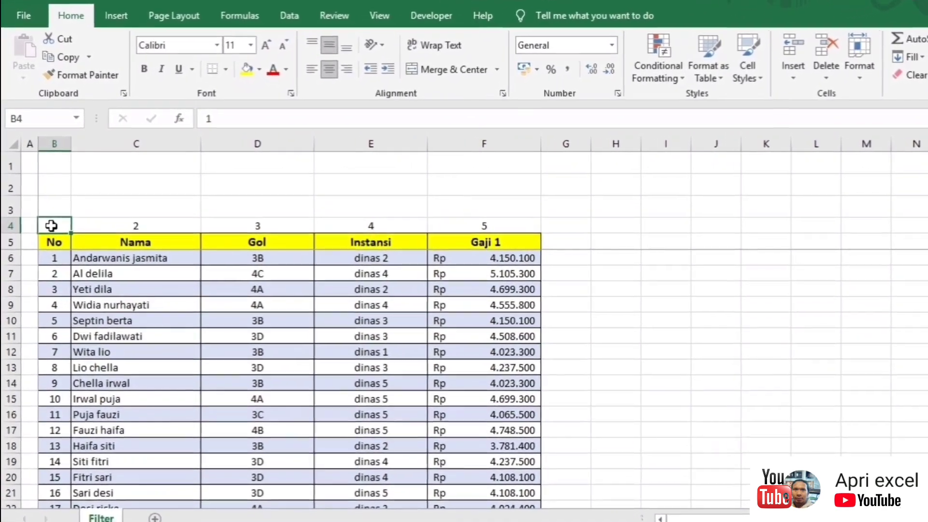
Step: Check column numbers 1–5 above Nama, Gol, Instansi and Gaji 1, then select the No header in B5
left_click(145, 224)
left_click(253, 224)
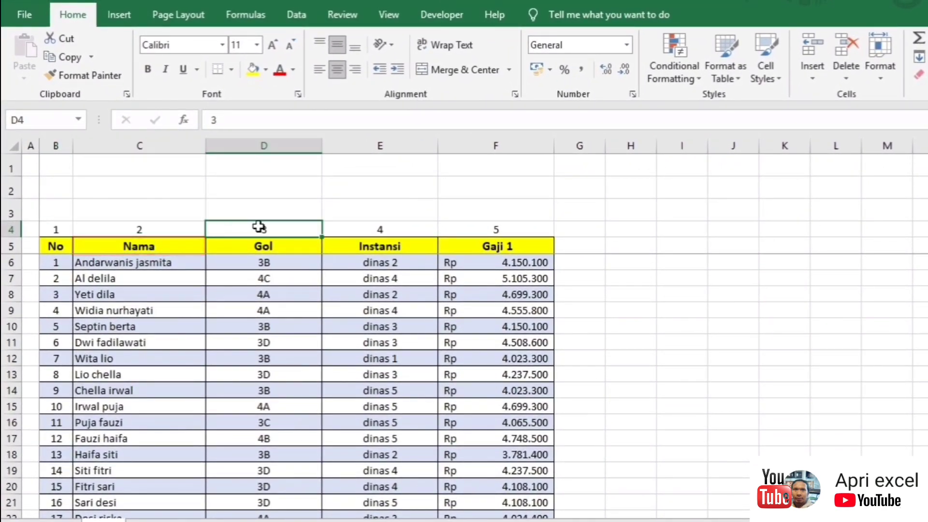
left_click(380, 229)
left_click(518, 231)
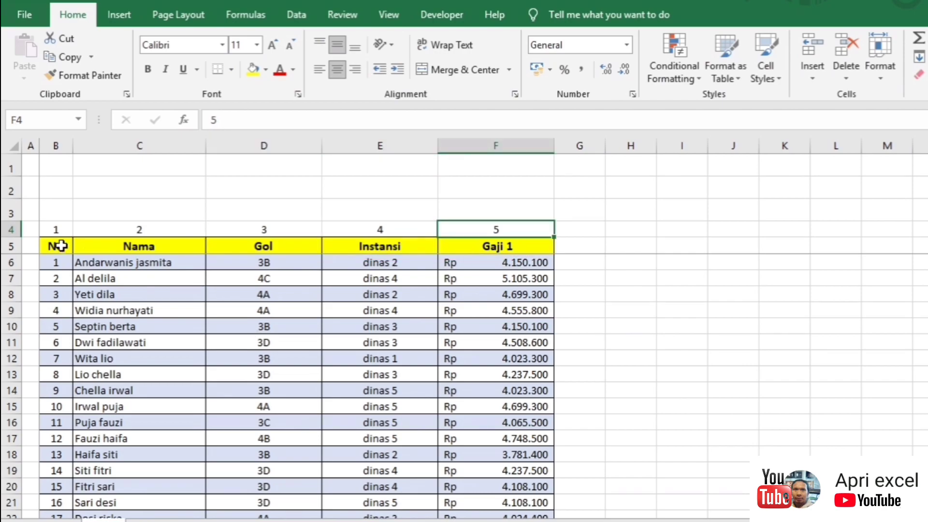
left_click(61, 246)
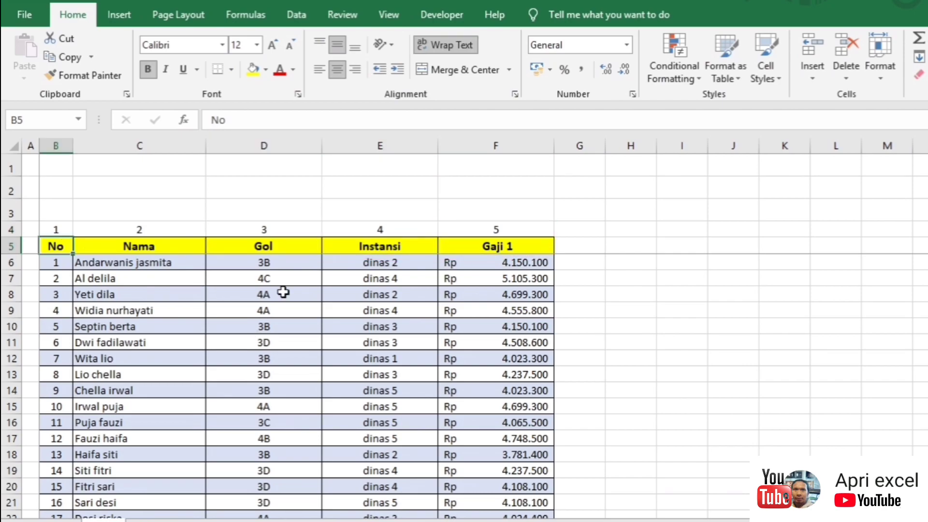
left_click(119, 15)
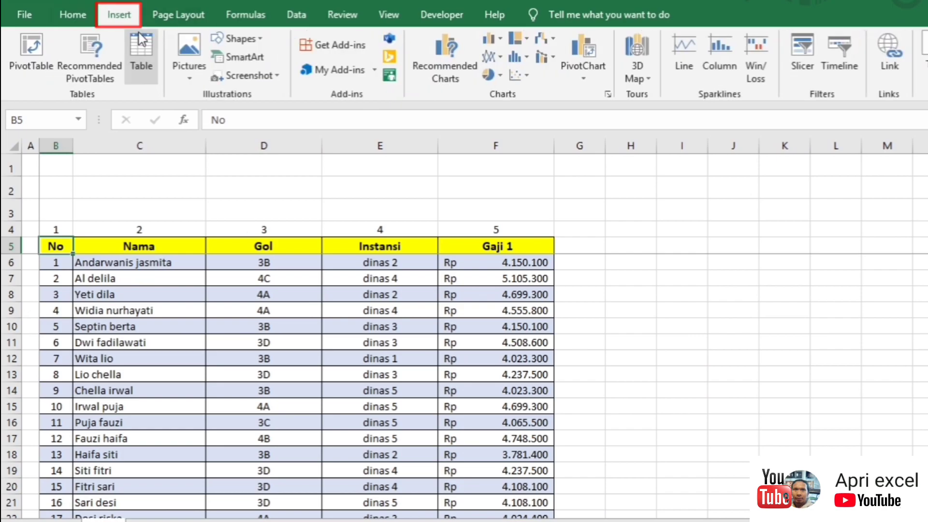
Step: Create a table from =$B$5:$F$781 with headers
left_click(141, 58)
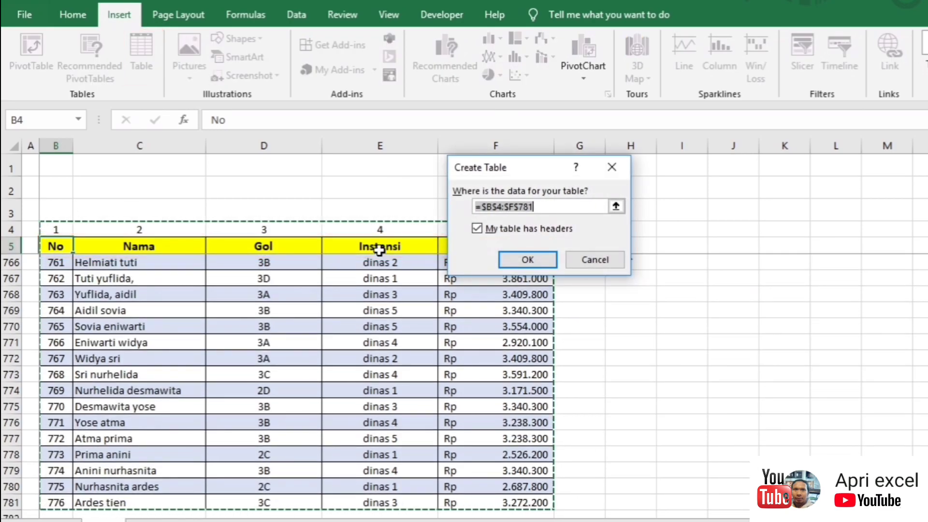
left_click(499, 202)
left_click_drag(497, 205, 502, 205)
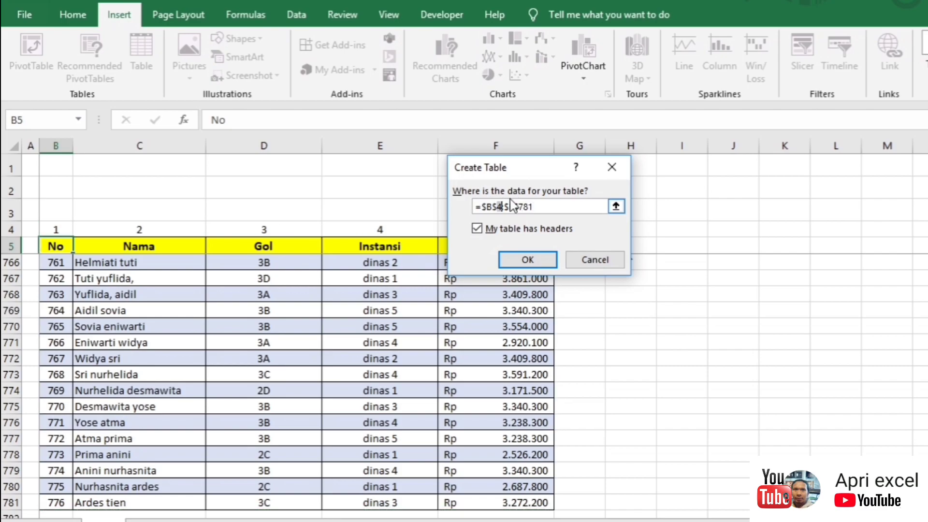
type("5")
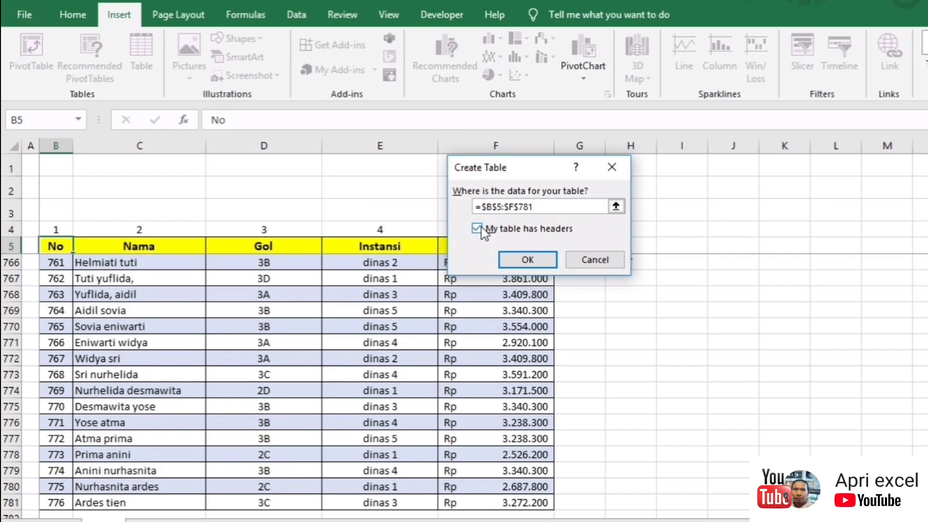
left_click(528, 259)
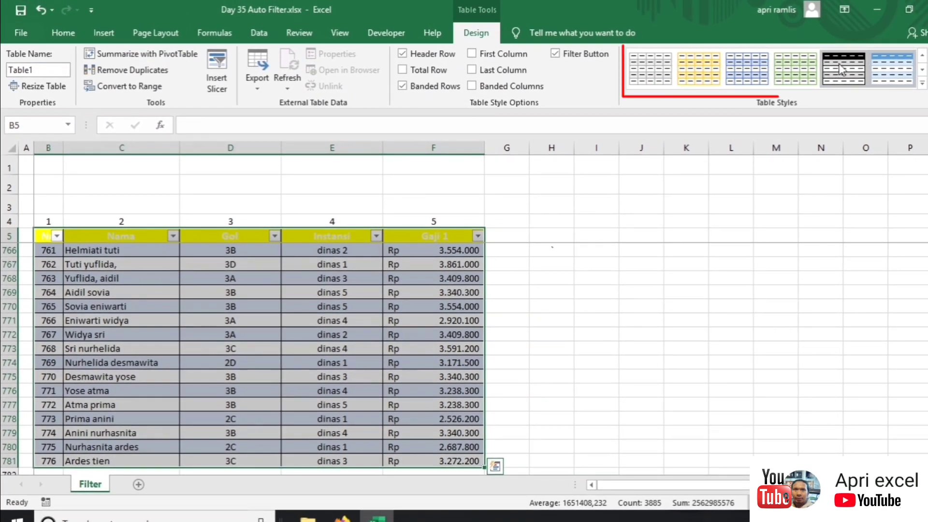
Step: Apply a blue banded Light table style to Table1
left_click(755, 66)
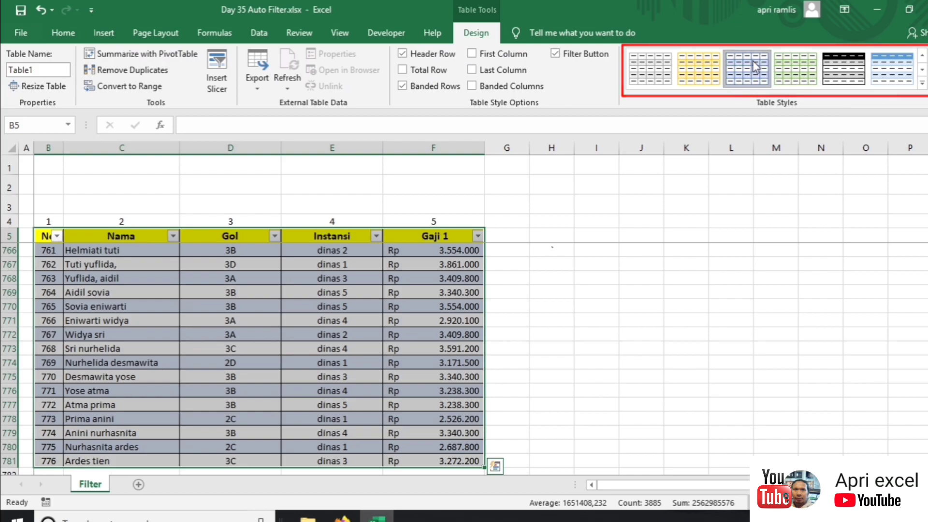
left_click(234, 265)
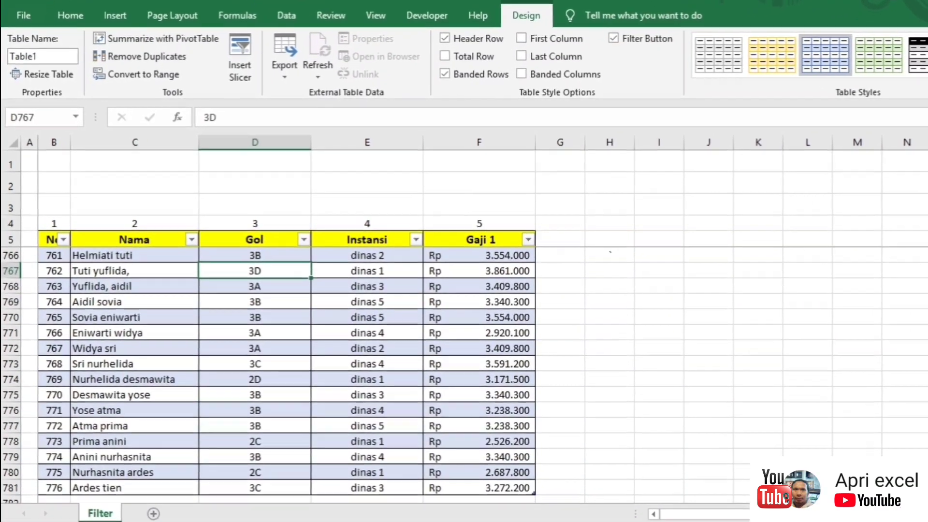
scroll(806, 333, "up", 20)
scroll(139, 348, "up", 20)
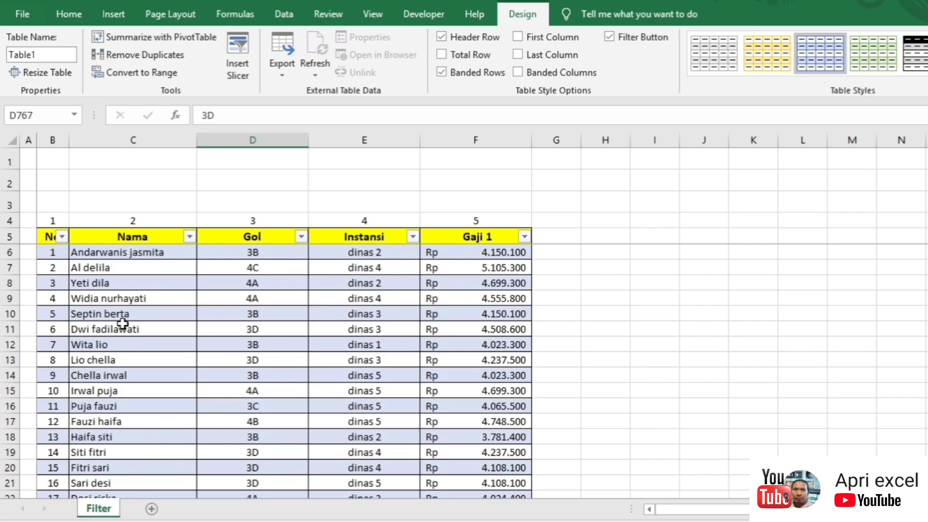
left_click(134, 282)
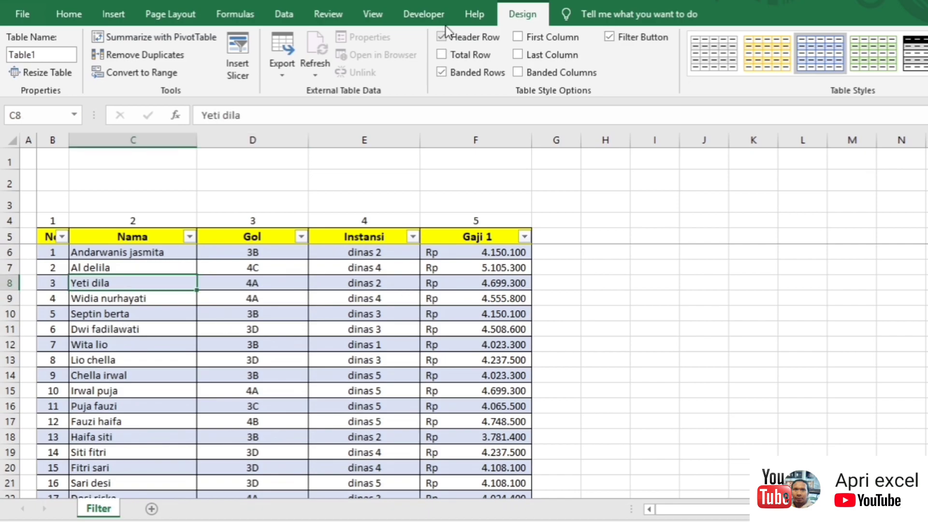
Step: Record Macro1 filtering Nama to a single staff name, then clear that filter to show all rows
left_click(424, 14)
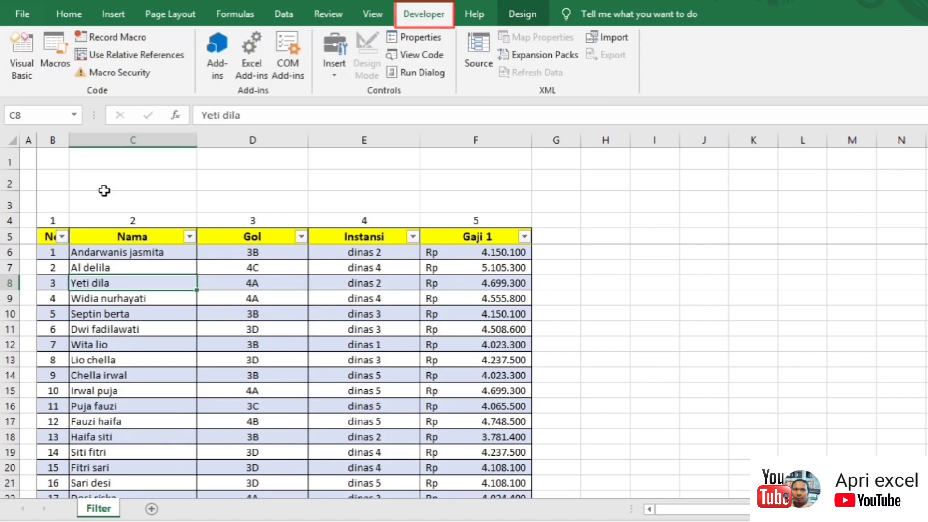
left_click(83, 36)
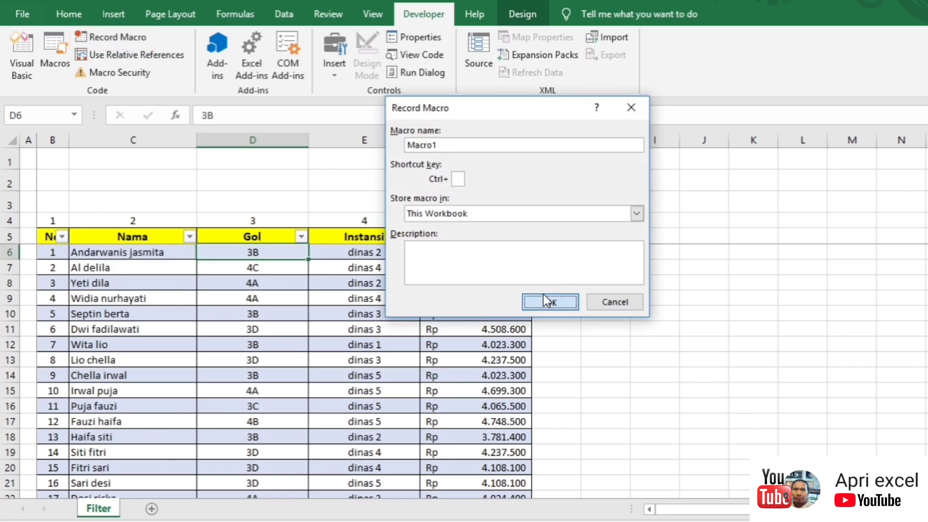
left_click(550, 304)
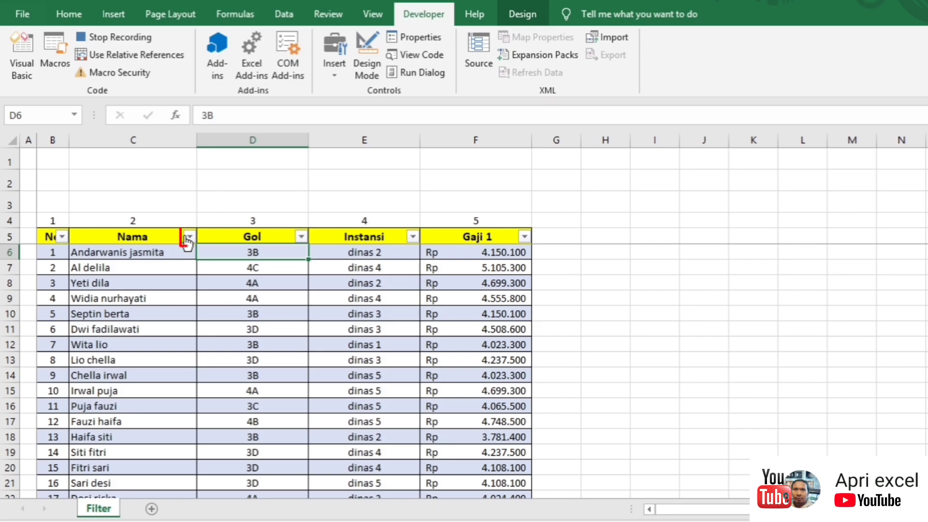
left_click(189, 237)
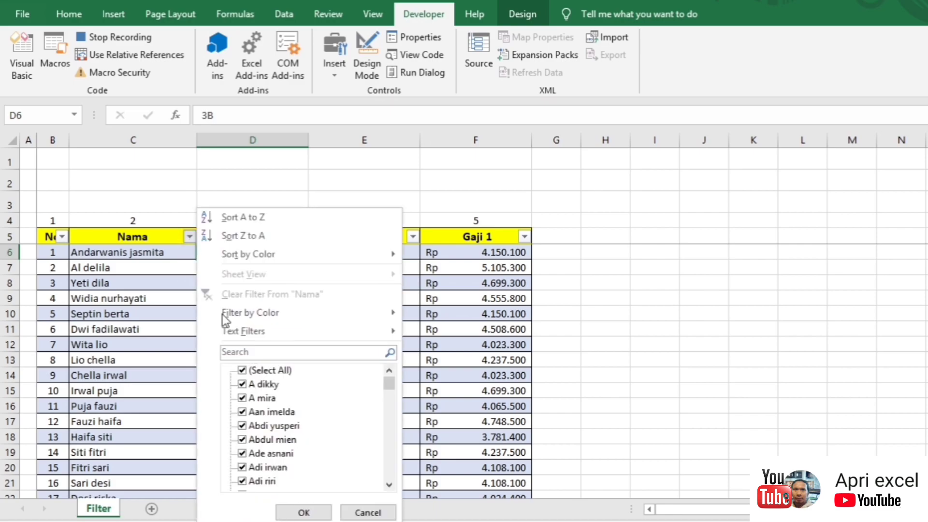
left_click(242, 371)
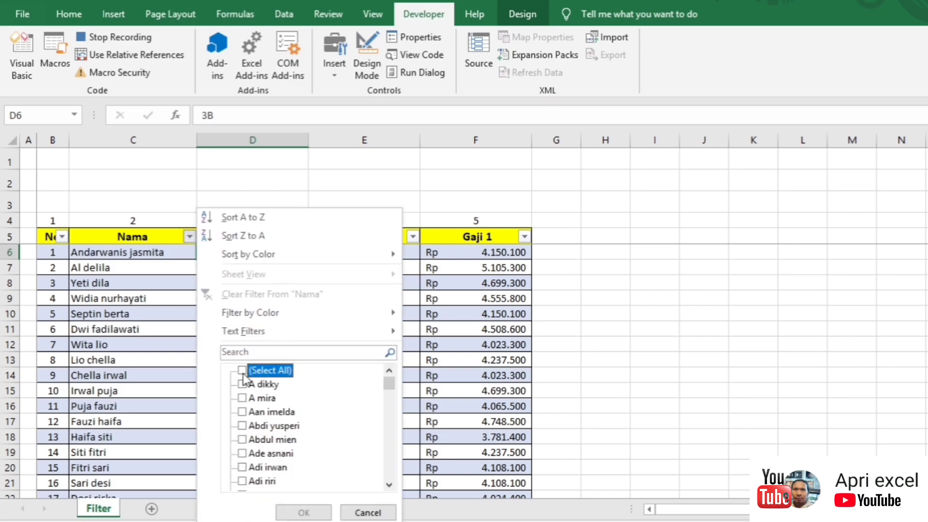
left_click(241, 385)
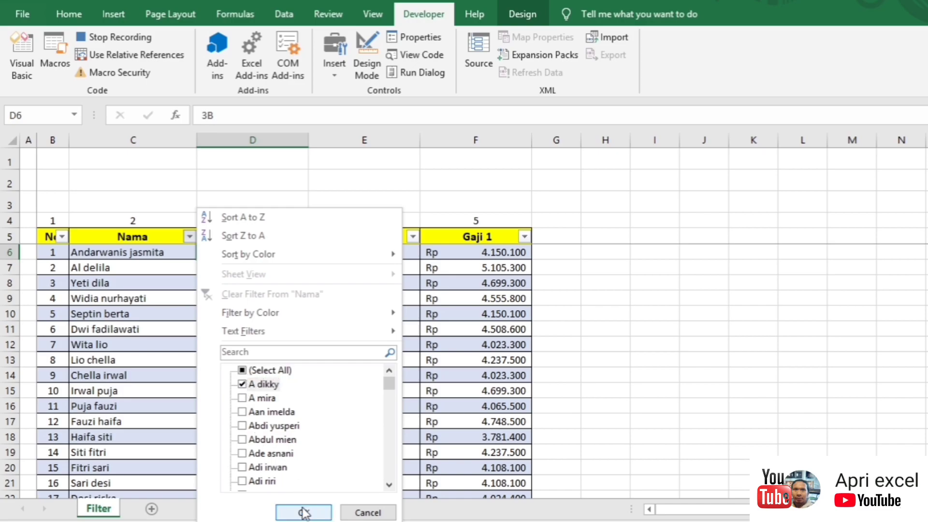
left_click(304, 511)
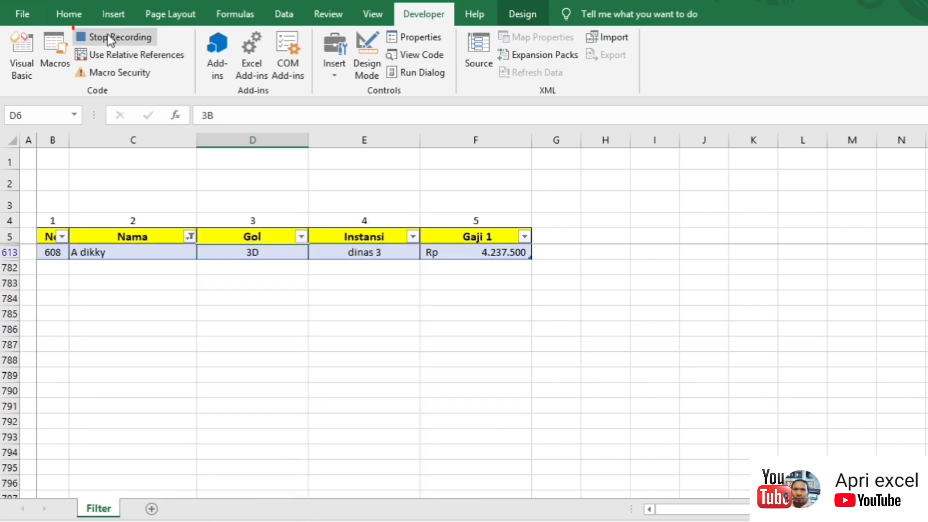
left_click(106, 36)
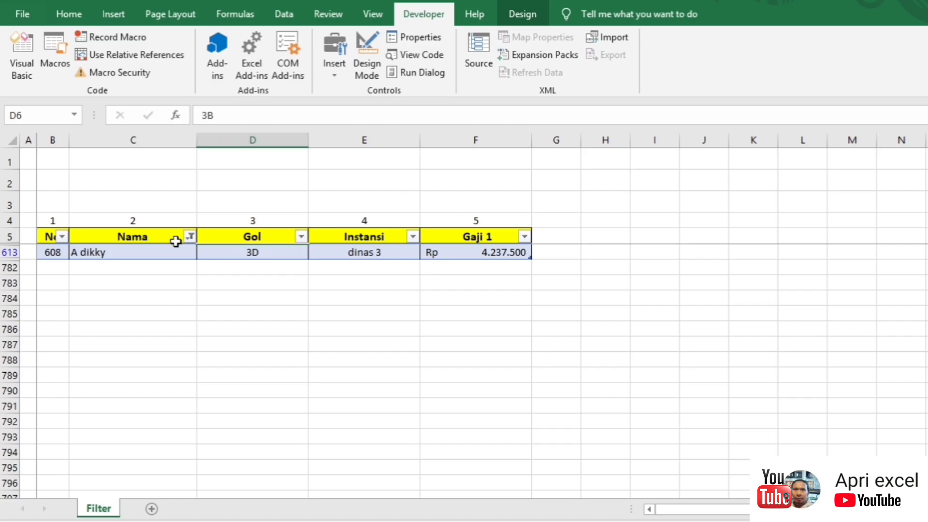
left_click(190, 236)
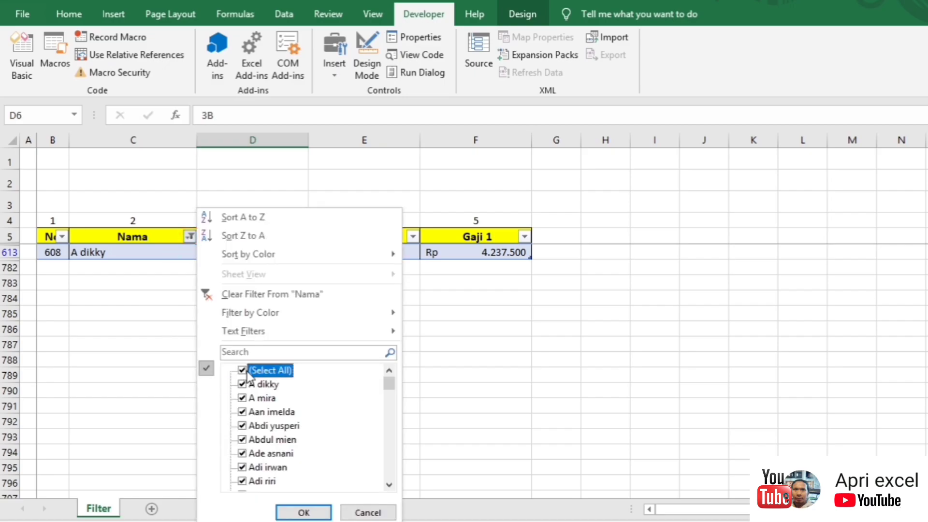
left_click(307, 512)
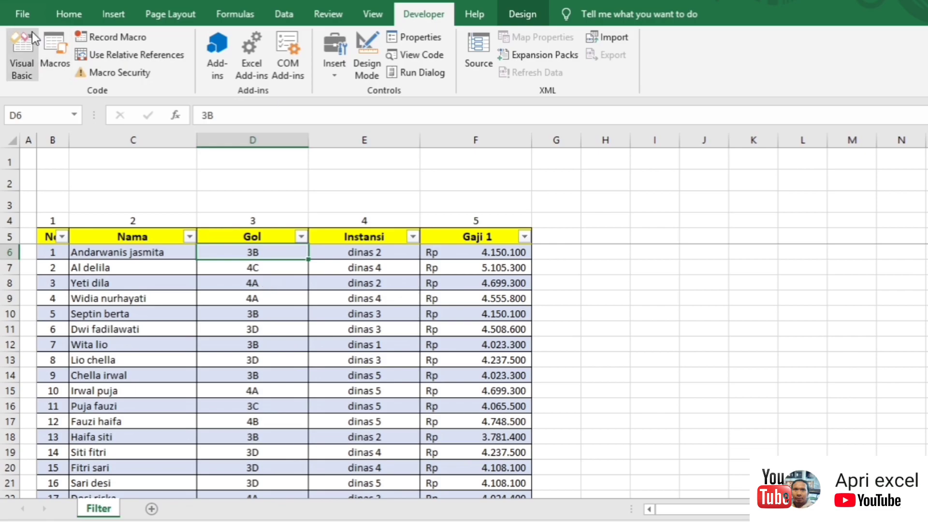
Step: Review Macro1's AutoFilter Field:=2 line in Module1, then minimize the VBA editor
left_click(21, 49)
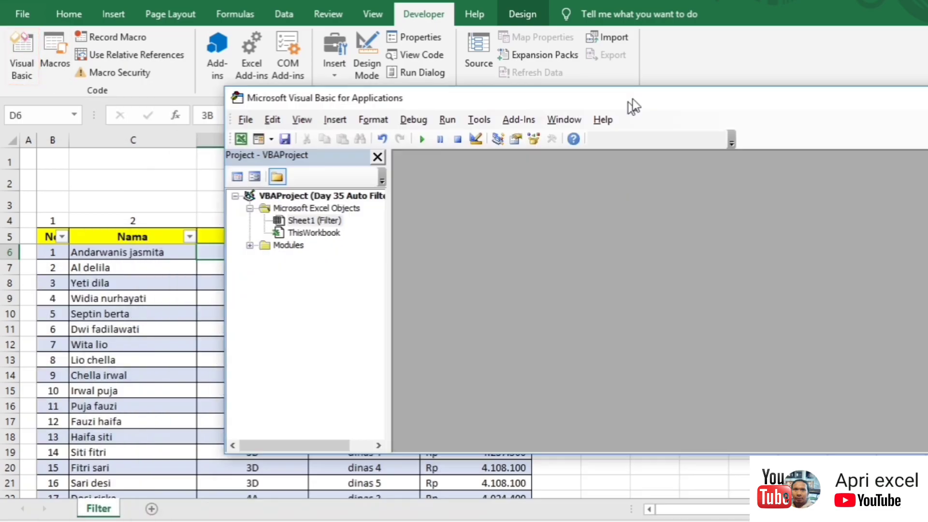
left_click_drag(634, 106, 653, 71)
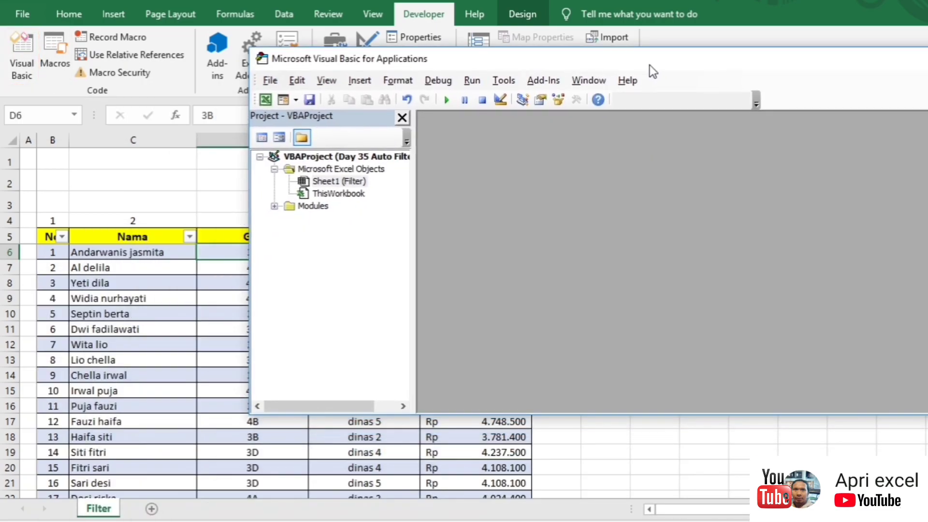
double_click(326, 205)
double_click(325, 218)
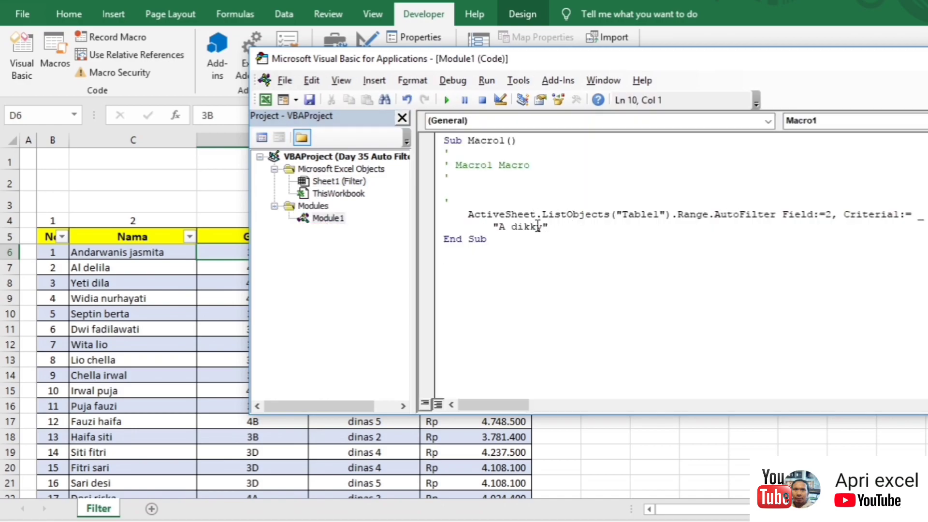
left_click_drag(462, 214, 923, 214)
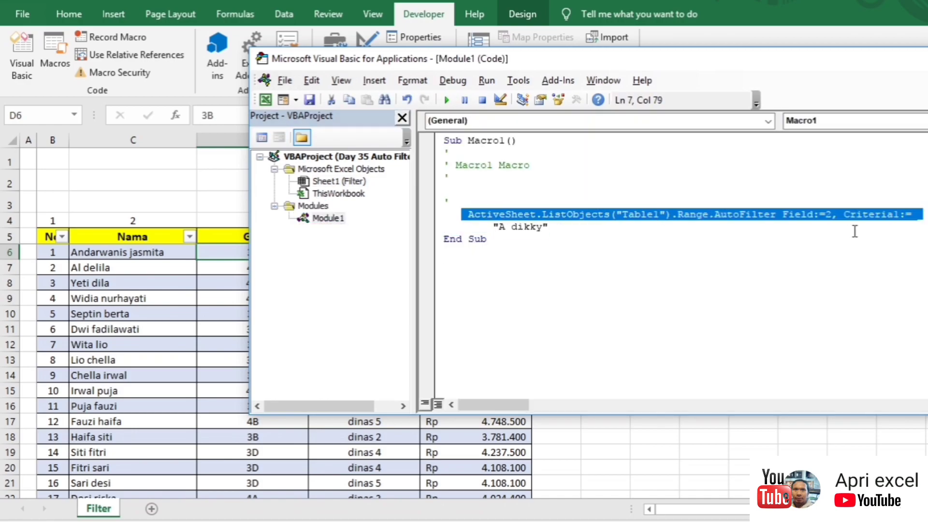
left_click(638, 231)
left_click_drag(904, 60, 657, 284)
left_click(805, 279)
left_click(238, 175)
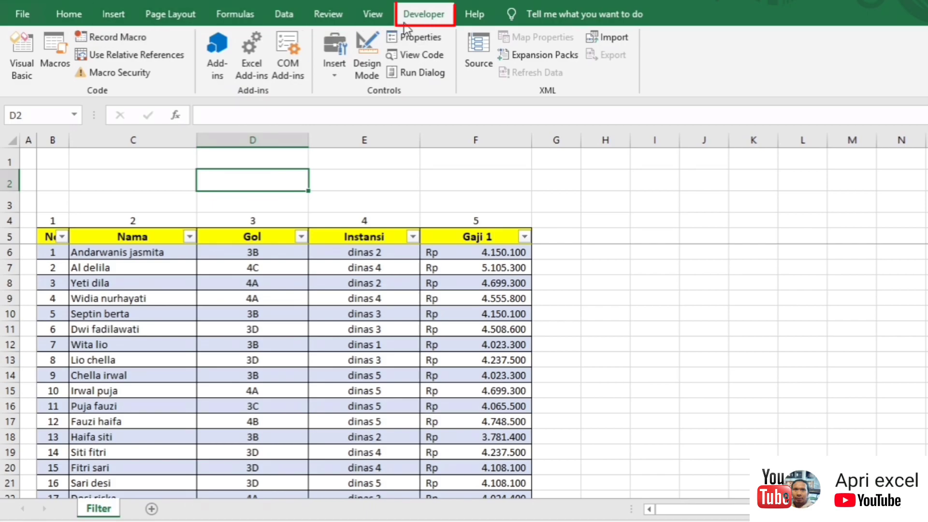
Step: Draw an ActiveX text box over C2:C3 just above the Nama header
left_click(336, 66)
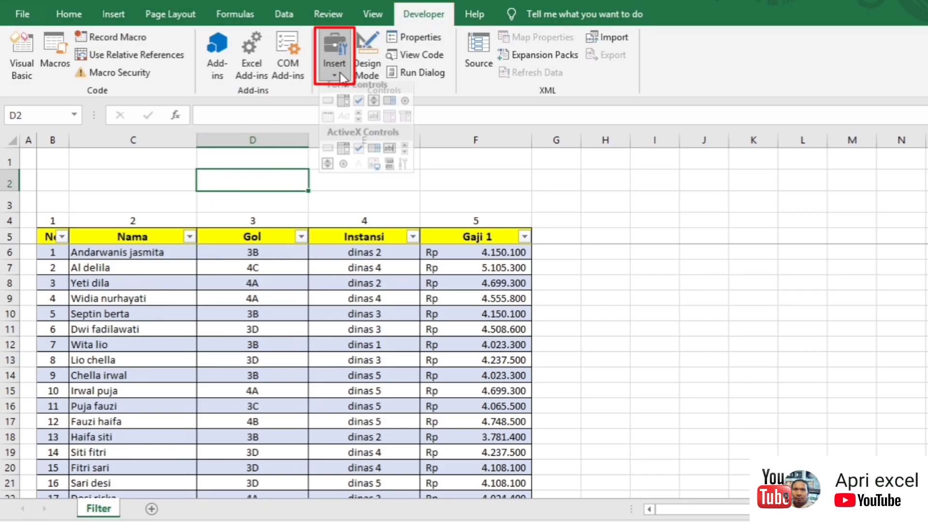
left_click(390, 156)
left_click_drag(69, 190, 195, 211)
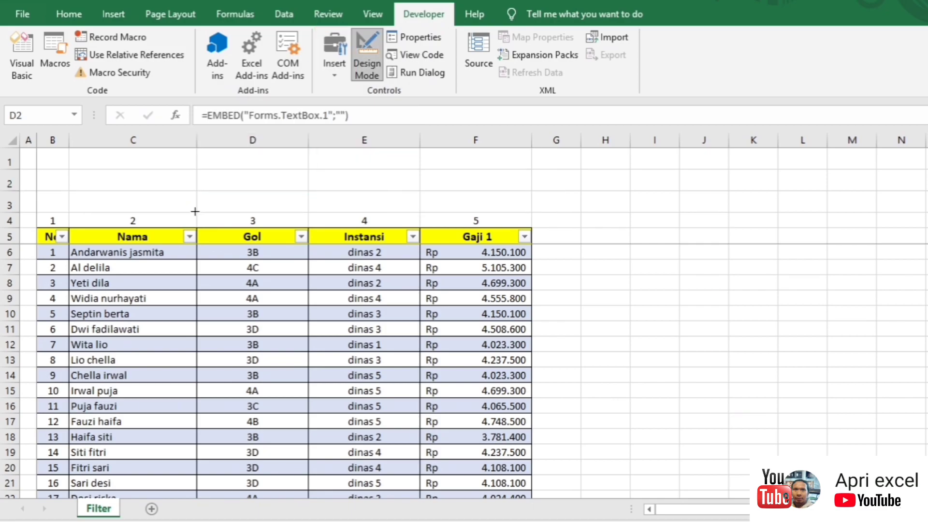
Step: Set TextBox1's LinkedCell property to c1
left_click(418, 36)
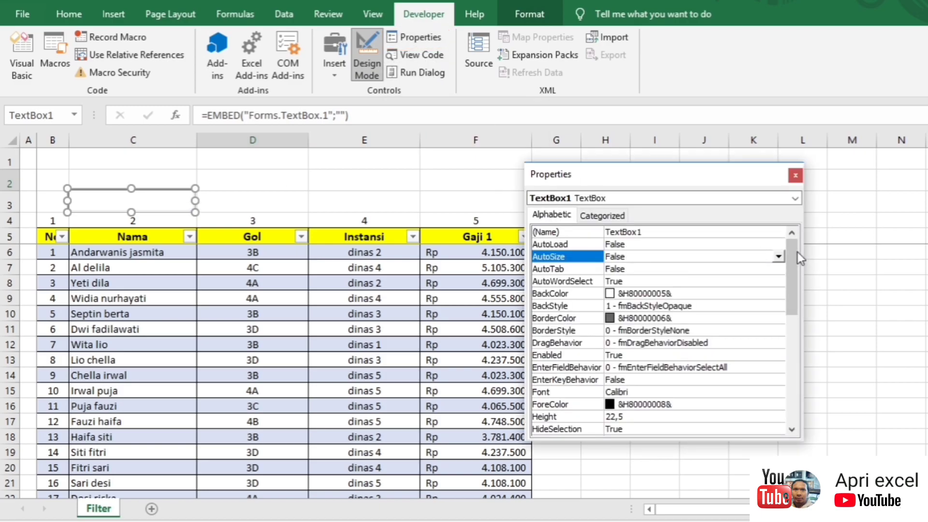
left_click_drag(793, 251, 762, 303)
left_click(628, 306)
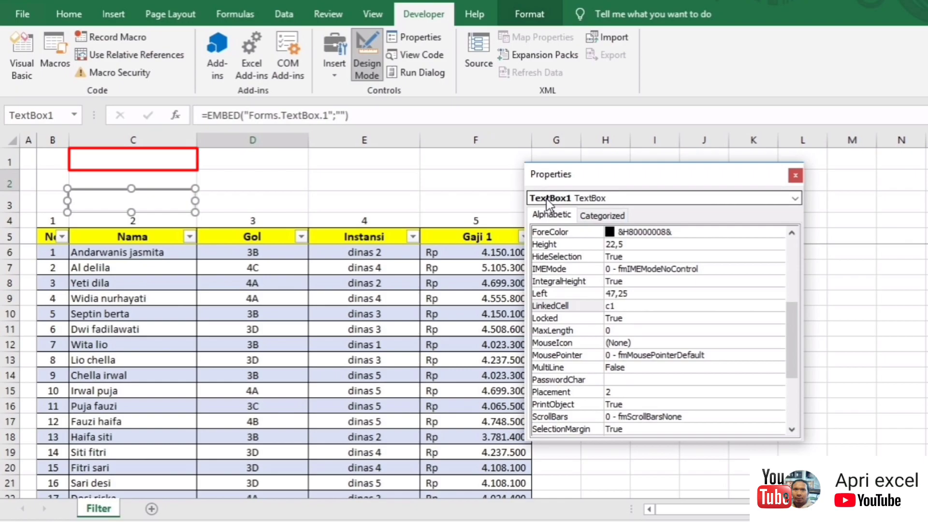
left_click(800, 178)
Step: Open TextBox1's Change event procedure in the VBA editor
left_click(427, 178)
left_click(169, 191)
double_click(149, 198)
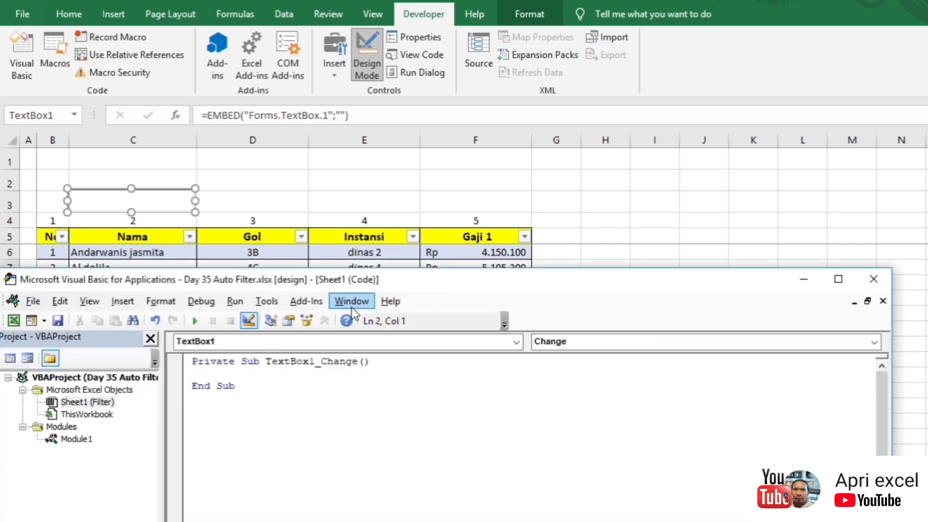
left_click_drag(363, 279, 408, 278)
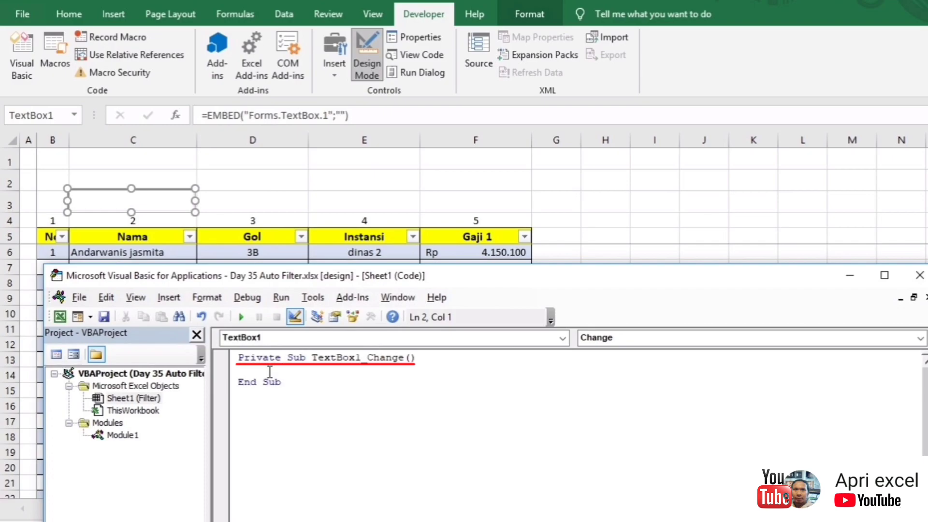
Step: Paste Macro1's Field:=2 AutoFilter line into TextBox1_Change with Criteria1:=Range("c1")
double_click(123, 438)
left_click_drag(263, 431, 706, 433)
key("ctrl+c")
double_click(145, 398)
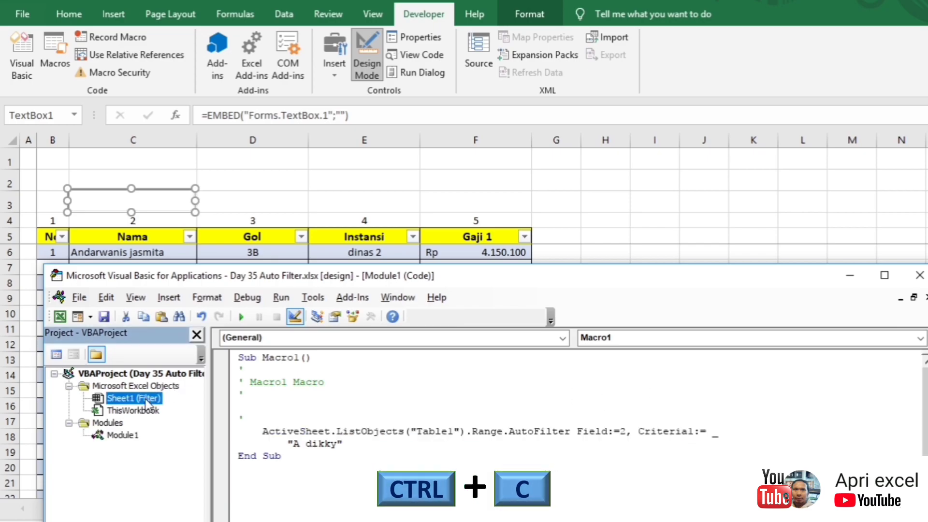
key("ctrl+v")
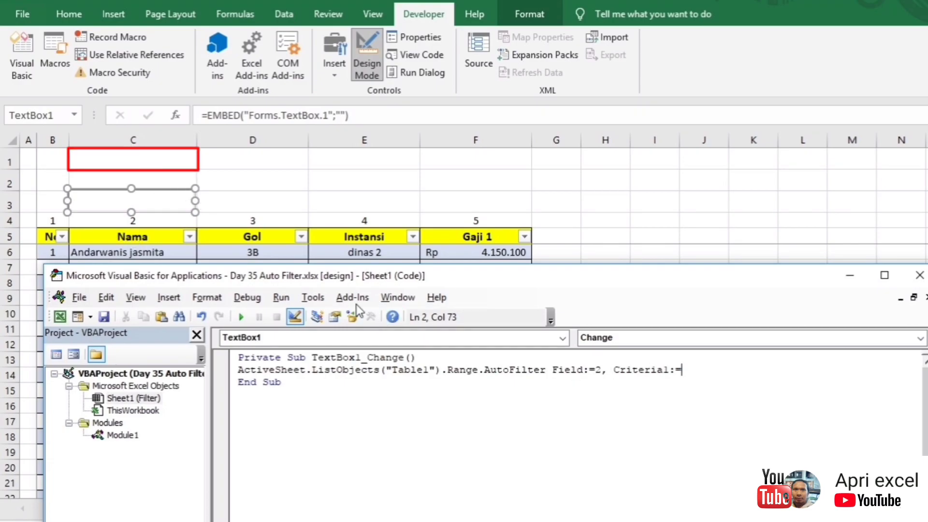
type("Range(")
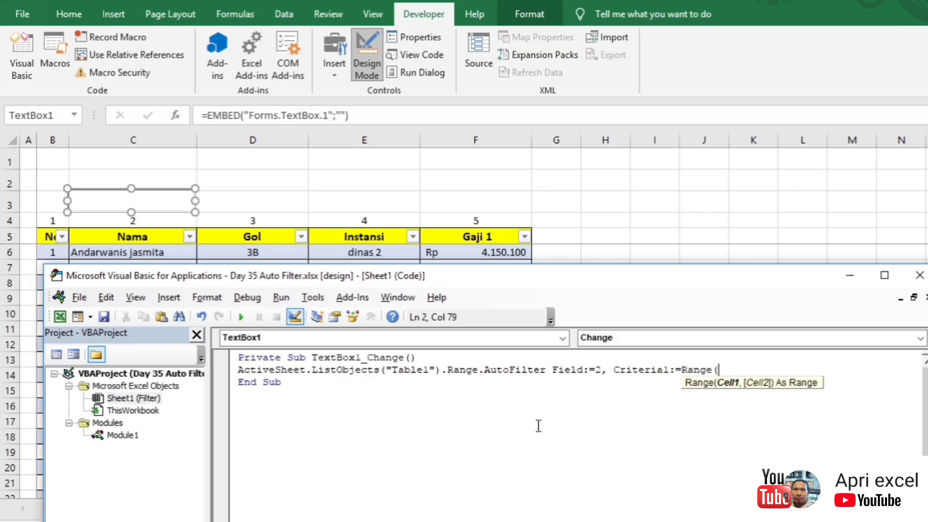
type("\")")
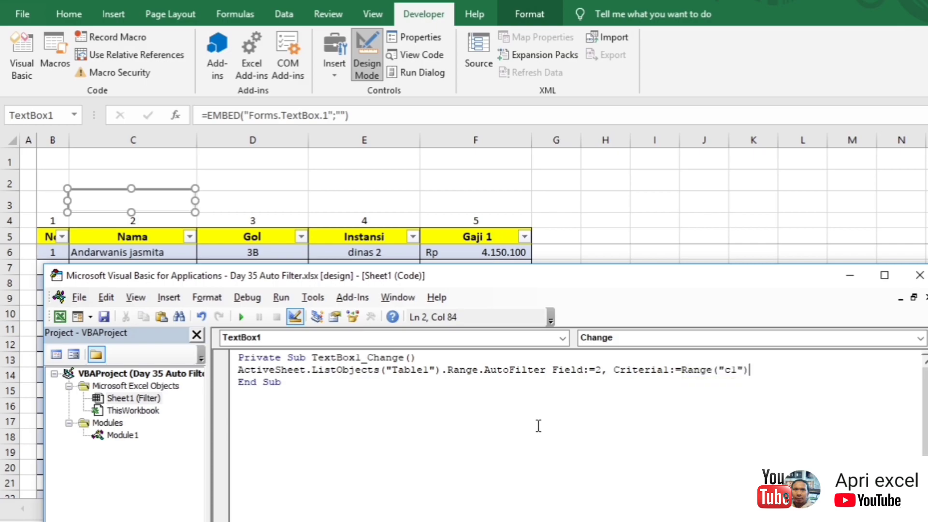
key("alt+F11")
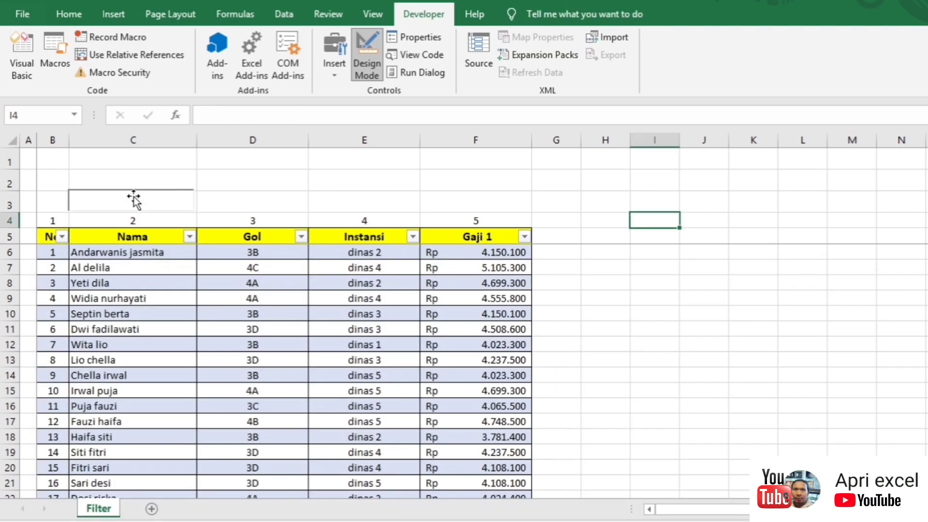
Step: Exit design mode and test the search box with a full staff name, then clear it
left_click(369, 52)
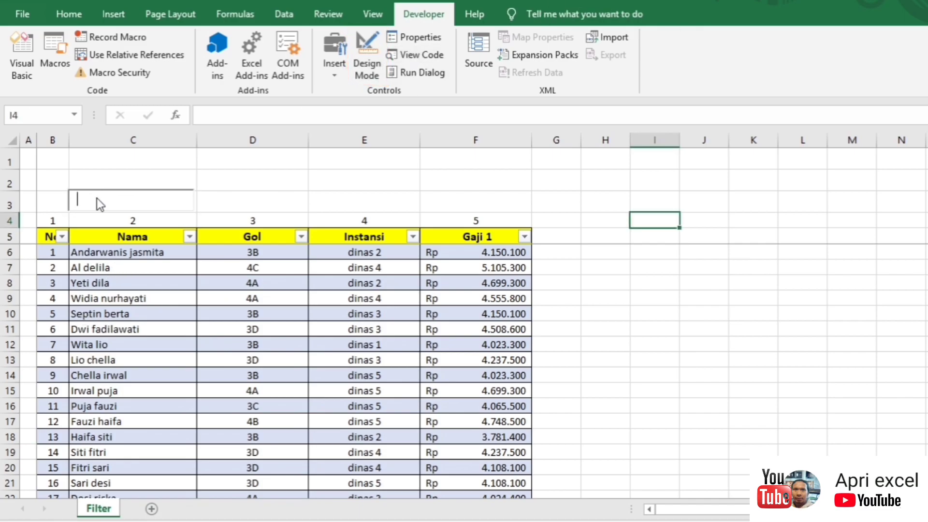
left_click(82, 199)
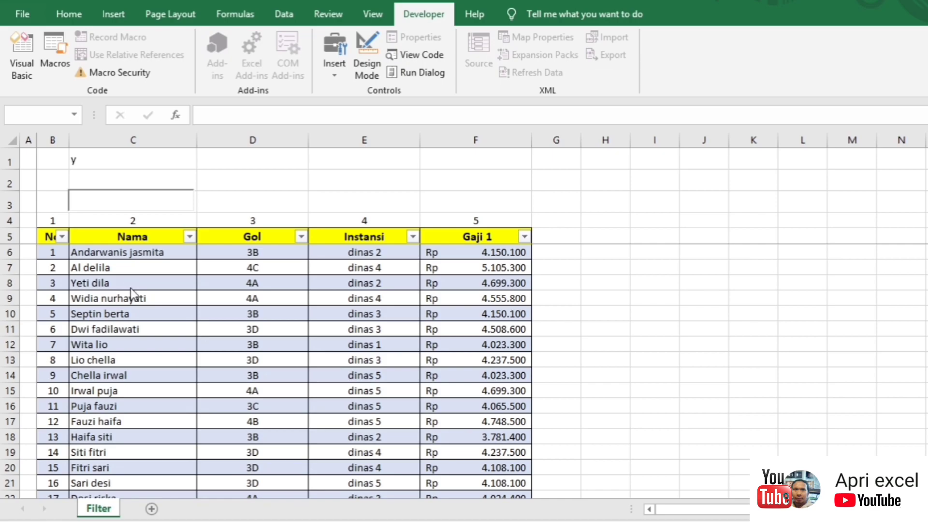
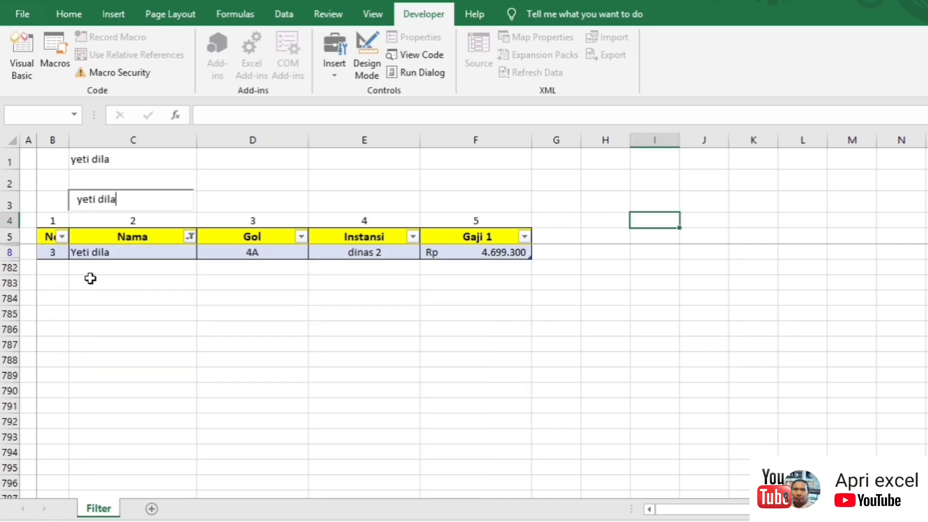
left_click(299, 206)
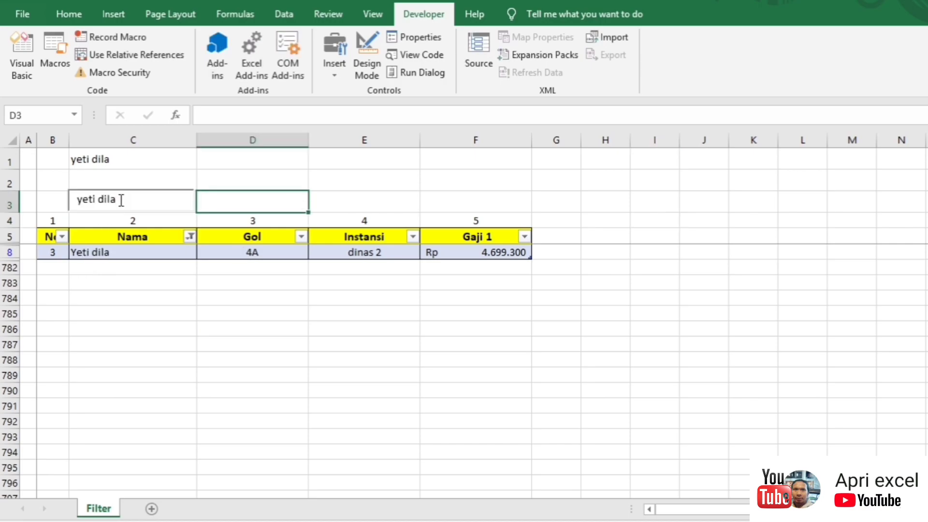
left_click(97, 207)
key("BackSpace")
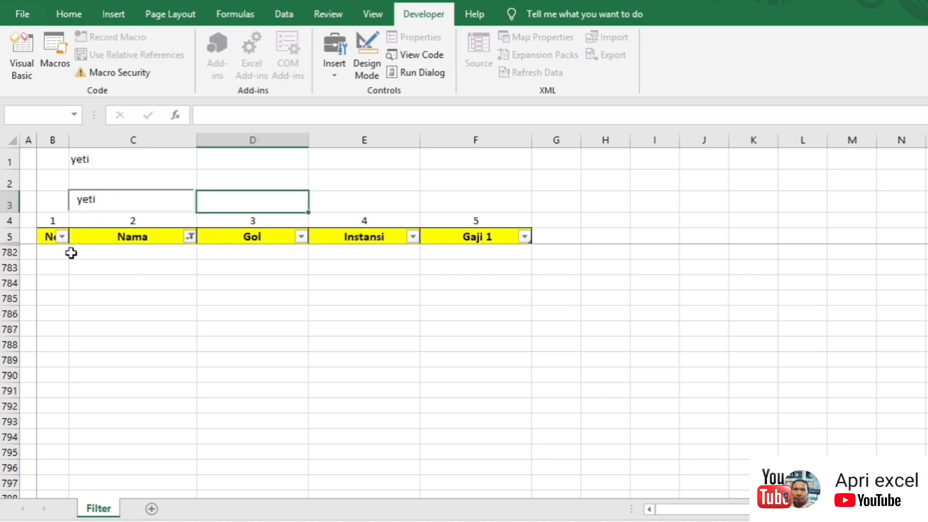
left_click_drag(120, 207, 77, 187)
key("BackSpace")
key("BackSpace")
Step: Try wildcard name searches like *ye, *as, as* and *as*, then empty the box
type("*")
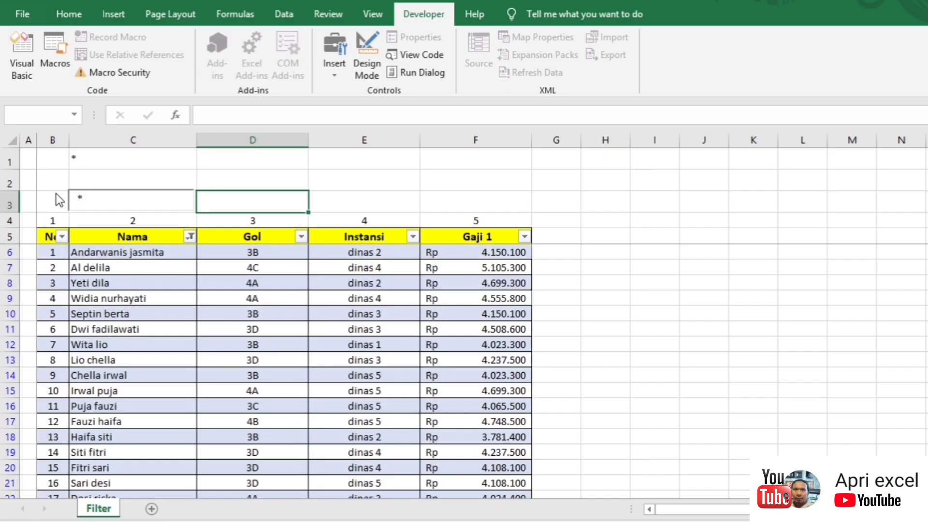
type("ye")
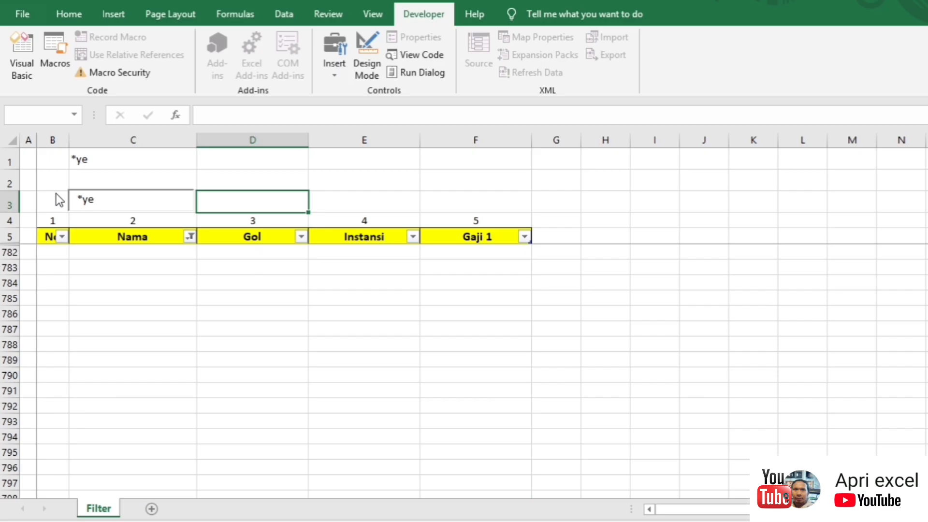
key("BackSpace")
key("BackSpace")
key("BackSpace")
type("*as")
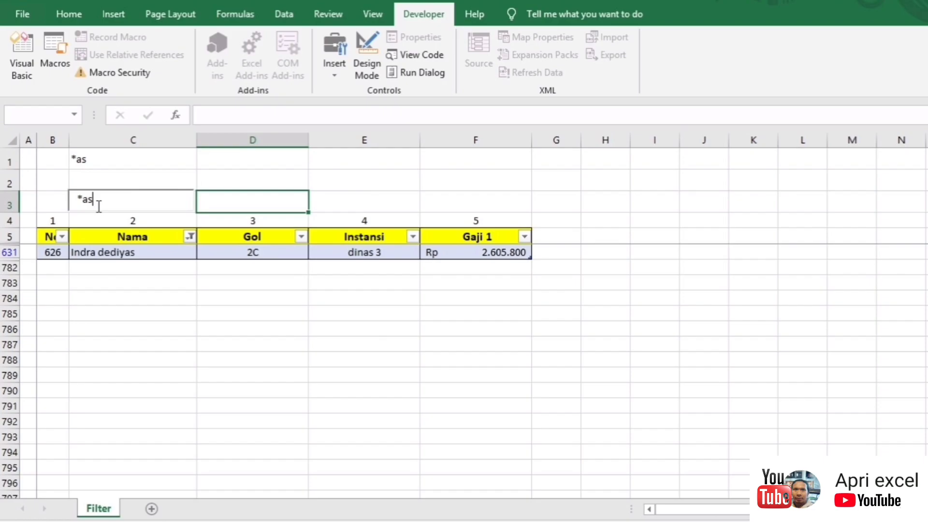
key("BackSpace")
key("BackSpace")
type("da")
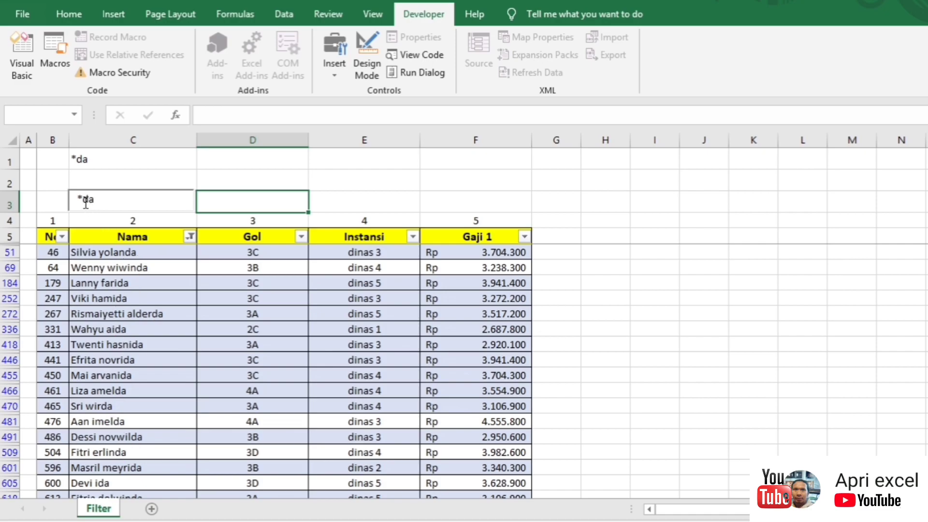
type("n")
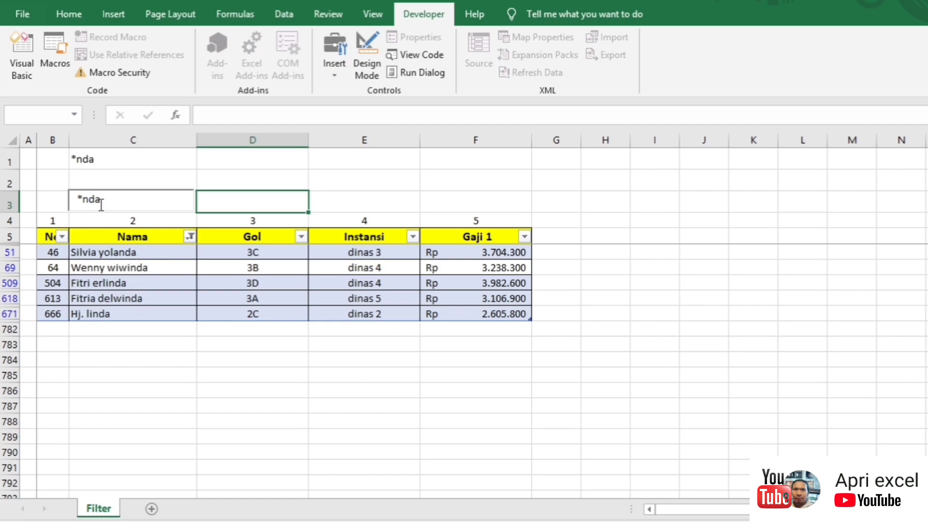
left_click_drag(103, 203, 77, 202)
type("a")
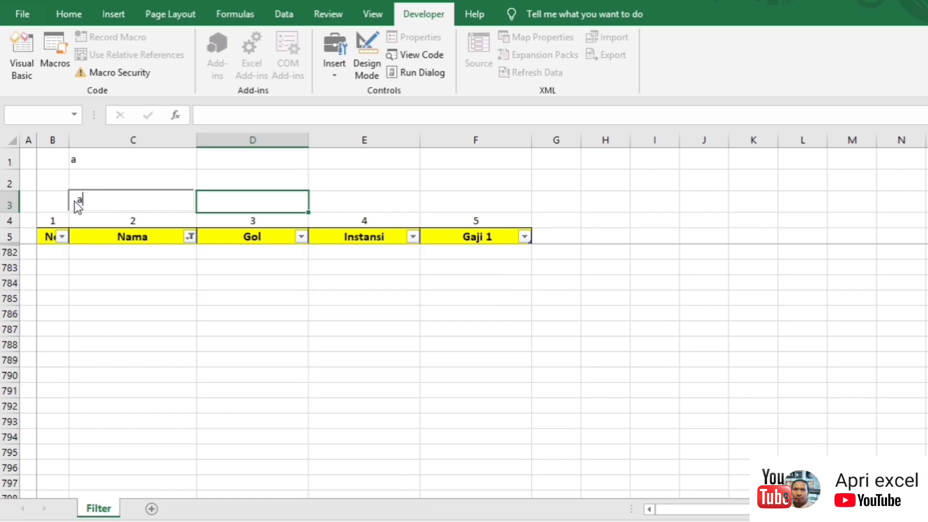
type("s*")
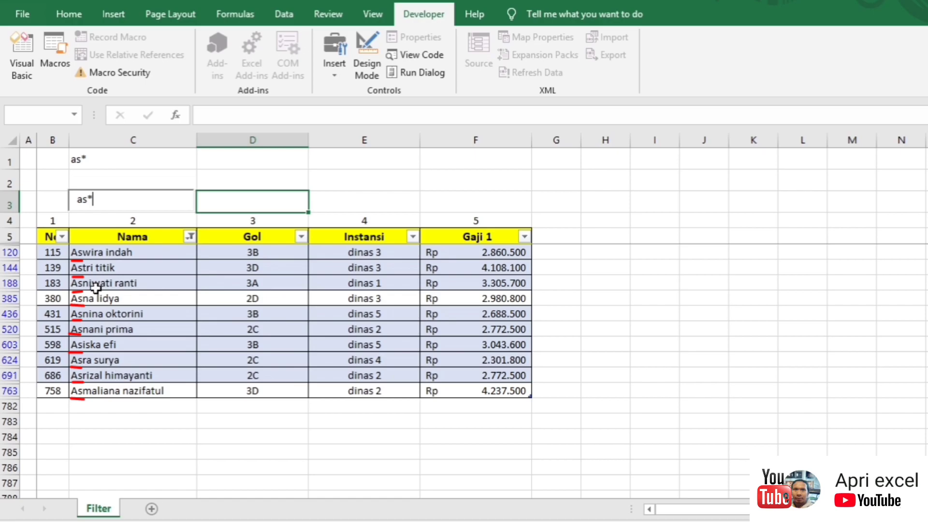
left_click(77, 199)
type("*")
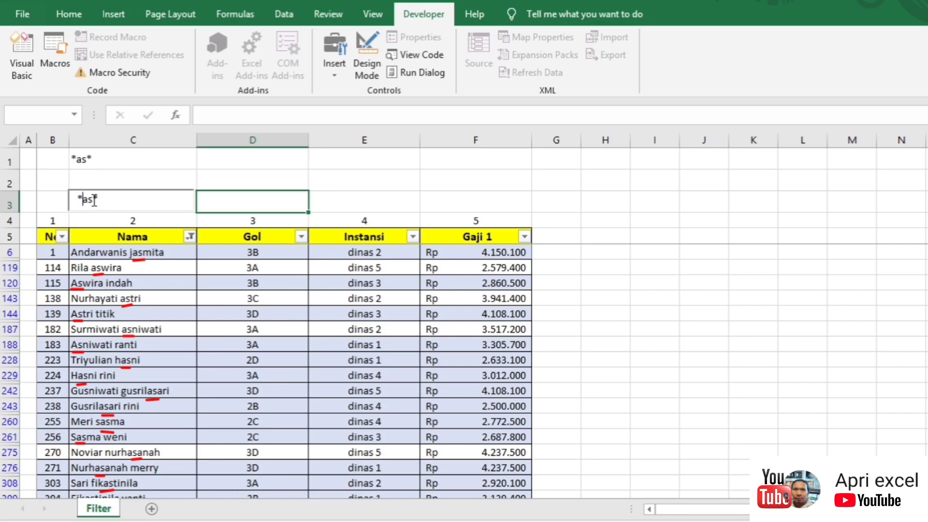
left_click_drag(106, 201, 64, 201)
key("BackSpace")
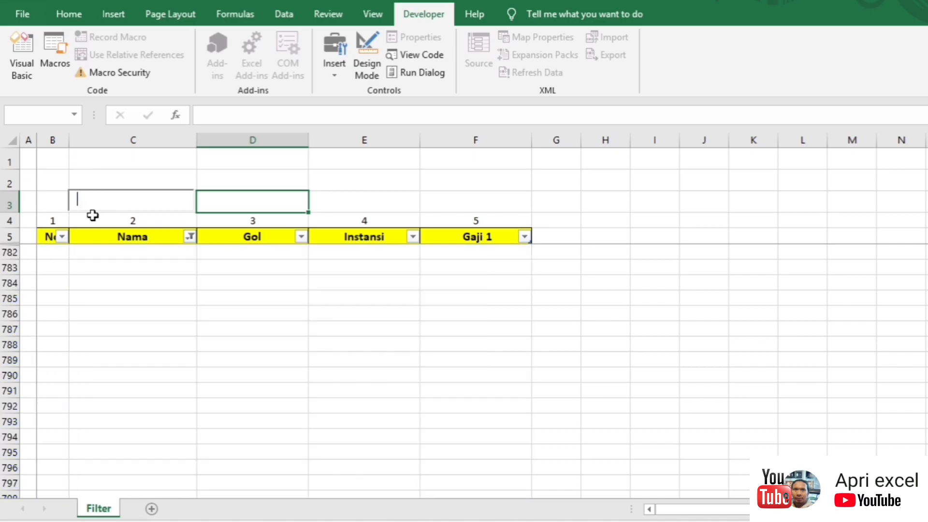
left_click(226, 164)
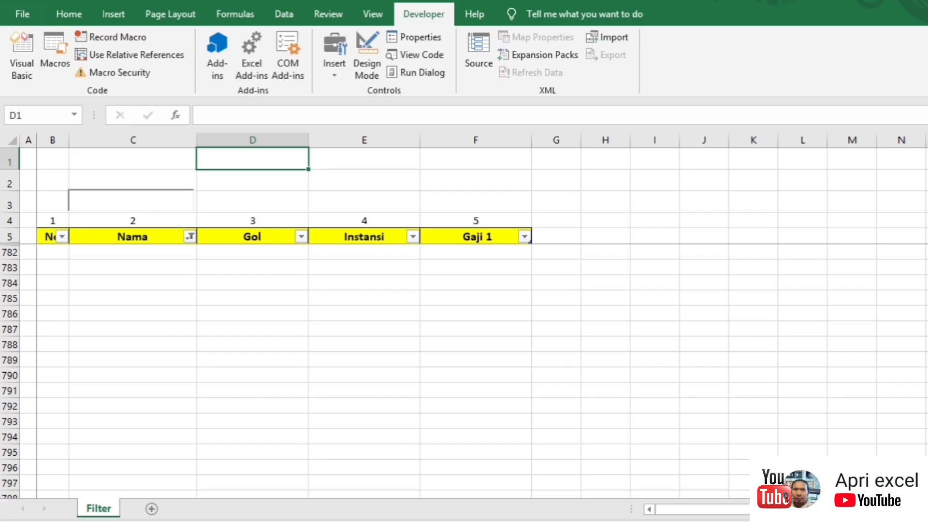
Step: Wrap the Range("c1") criteria in TextBox1's filter line with "*" wildcards on both sides
key("alt+F11")
left_click(682, 370)
type("\"")
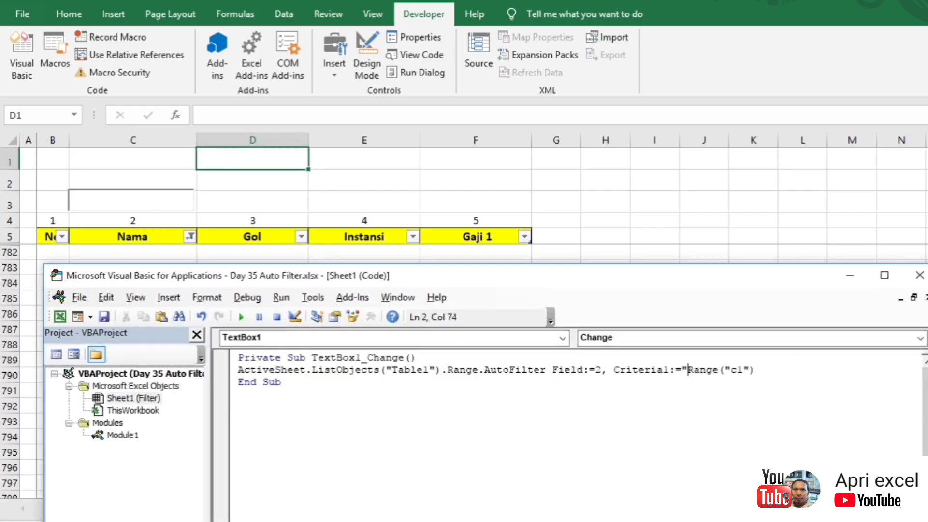
type("*\"&")
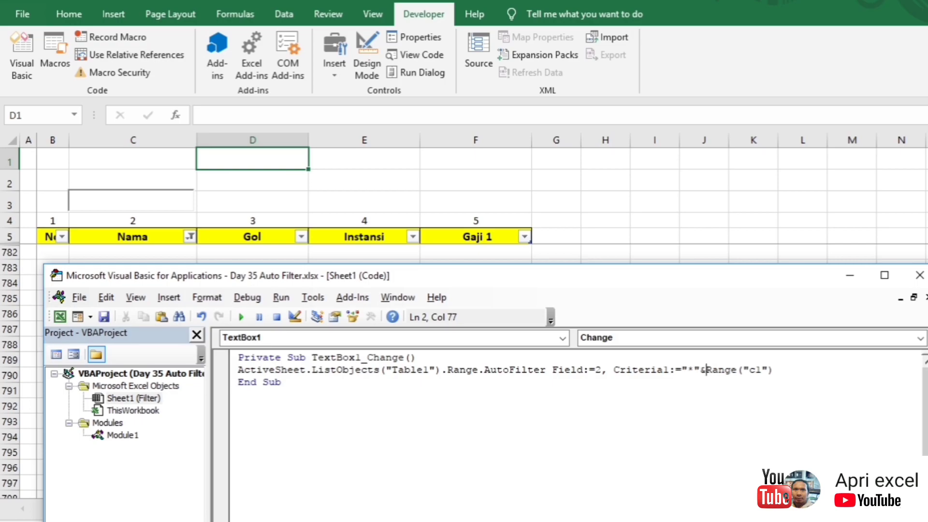
left_click_drag(703, 370, 687, 371)
left_click(798, 369)
type("\"*\"")
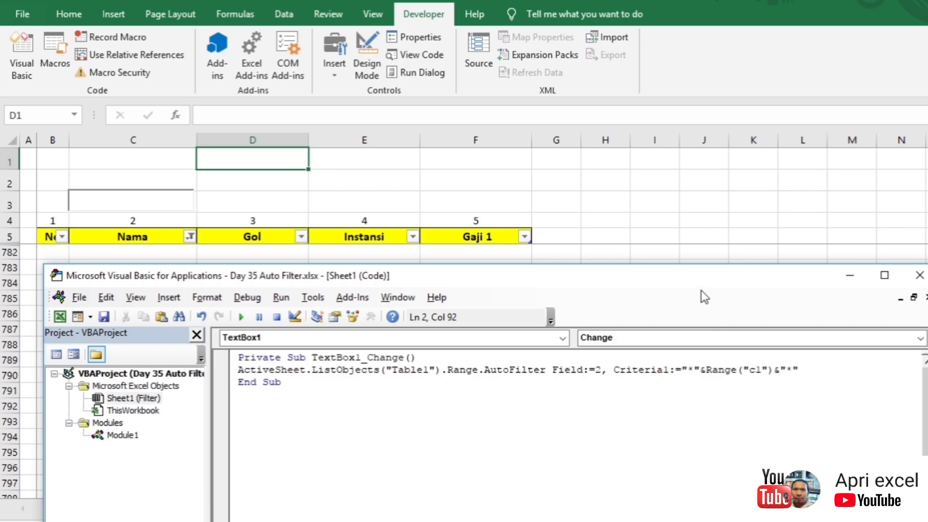
Step: Test the name search box with as, then bos, then se
left_click(454, 208)
left_click(154, 196)
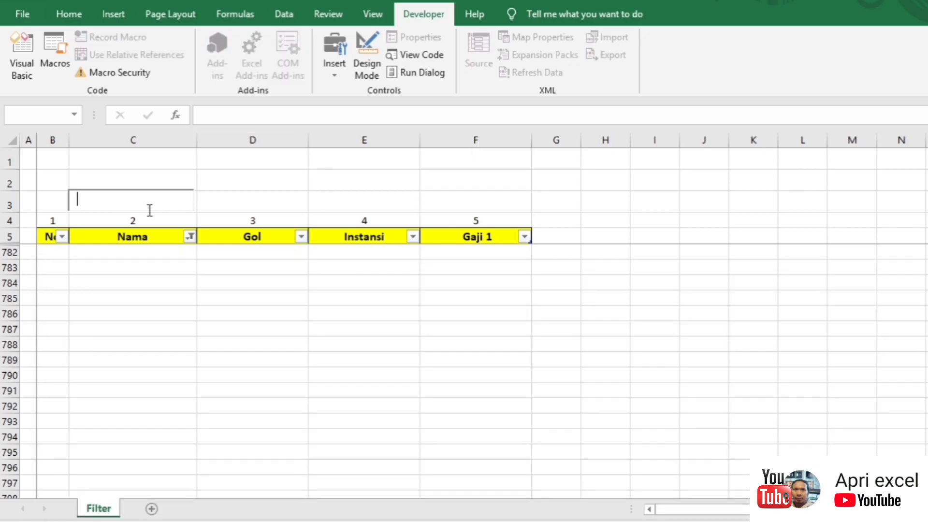
type("as")
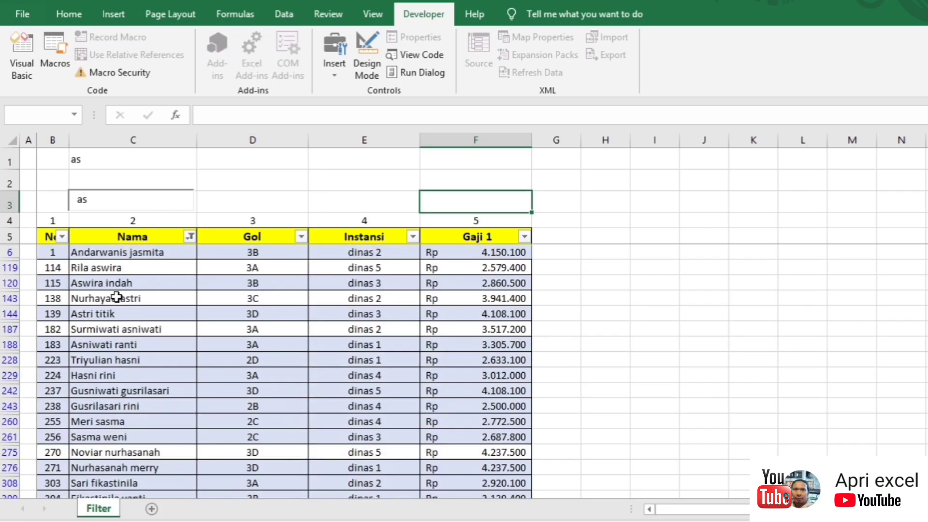
left_click_drag(117, 206, 49, 201)
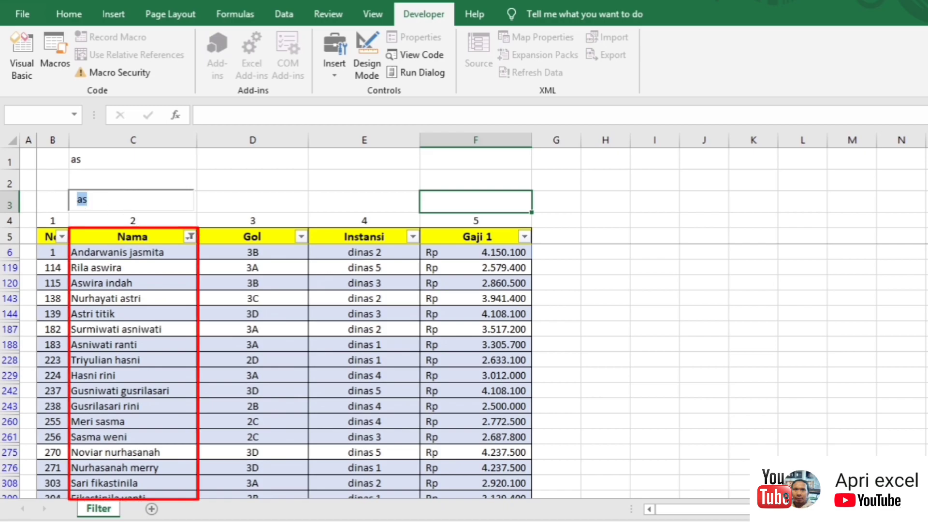
type("bos")
left_click_drag(127, 207, 55, 193)
type("se")
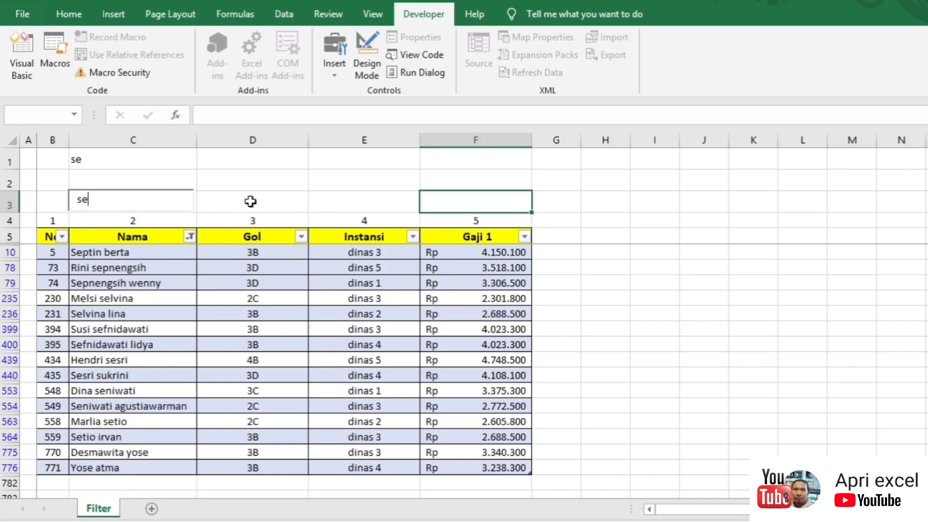
left_click(248, 199)
Step: In Design Mode, set TextBox1's BackColor to yellow from the Palette
left_click(367, 54)
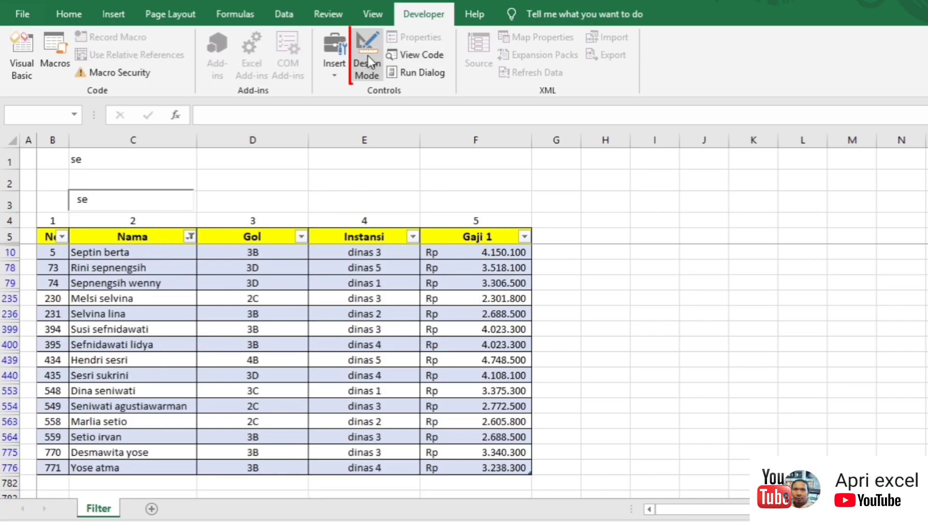
left_click(147, 196)
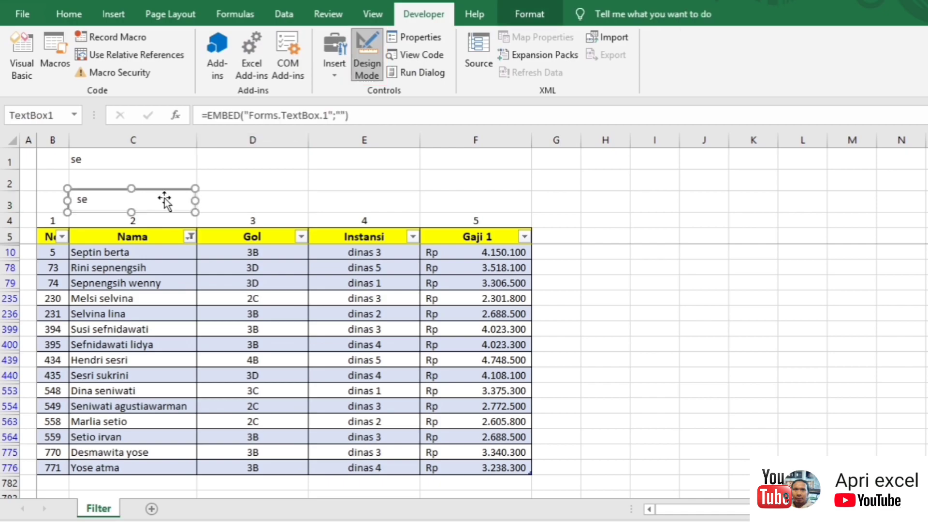
left_click(416, 37)
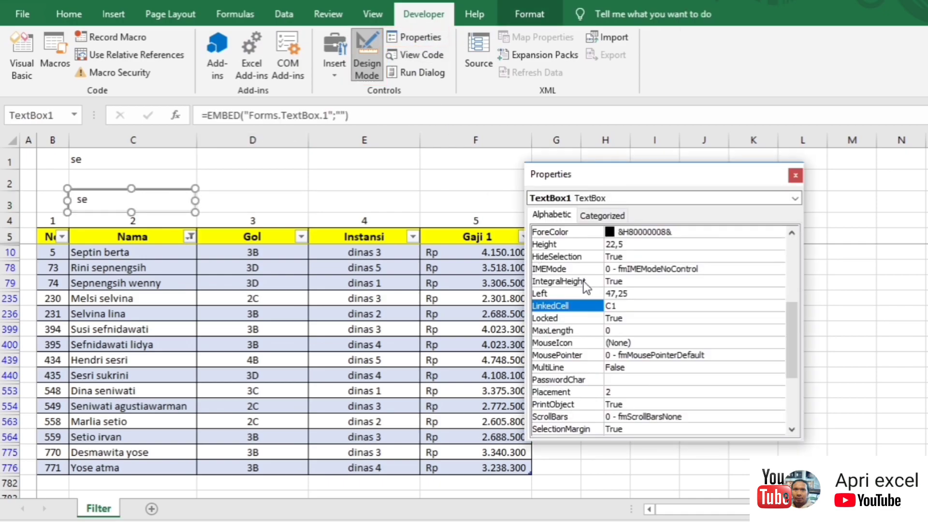
left_click_drag(794, 334, 776, 242)
left_click(592, 293)
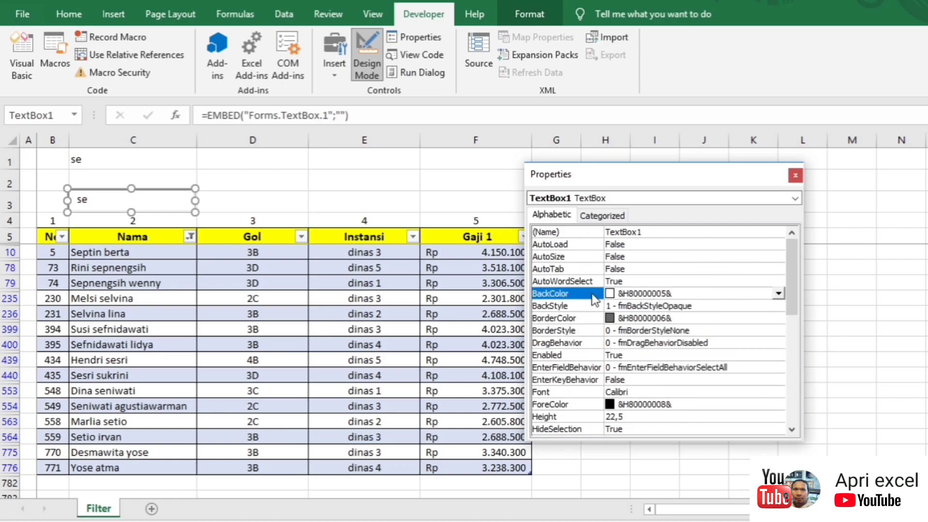
left_click(779, 293)
left_click(697, 311)
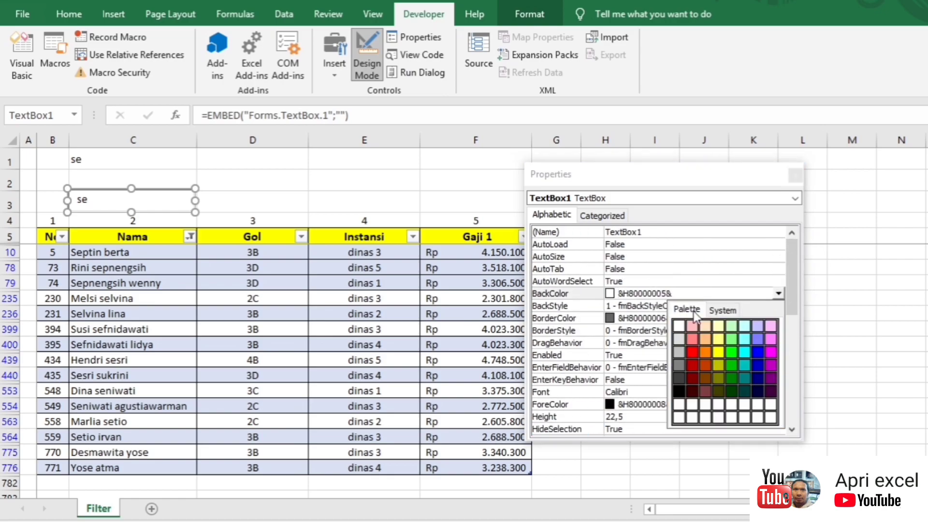
left_click(718, 351)
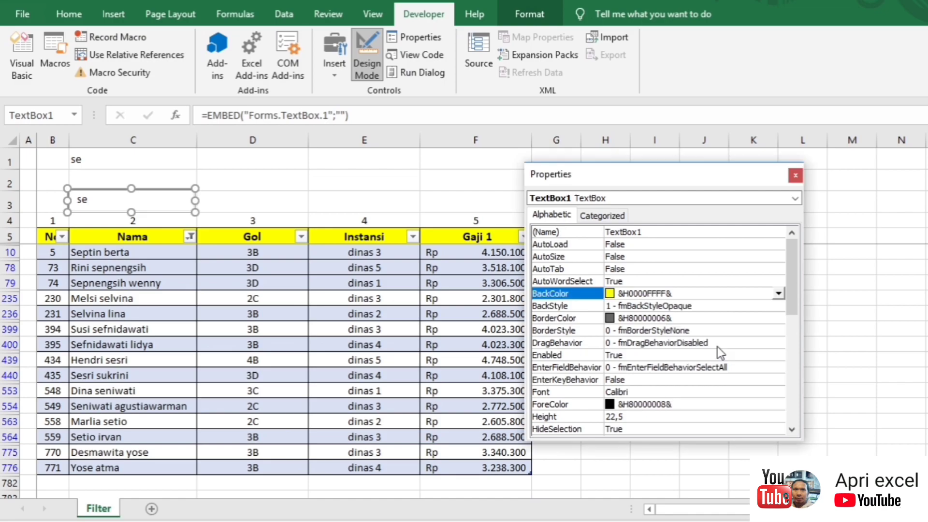
left_click(796, 176)
left_click(358, 187)
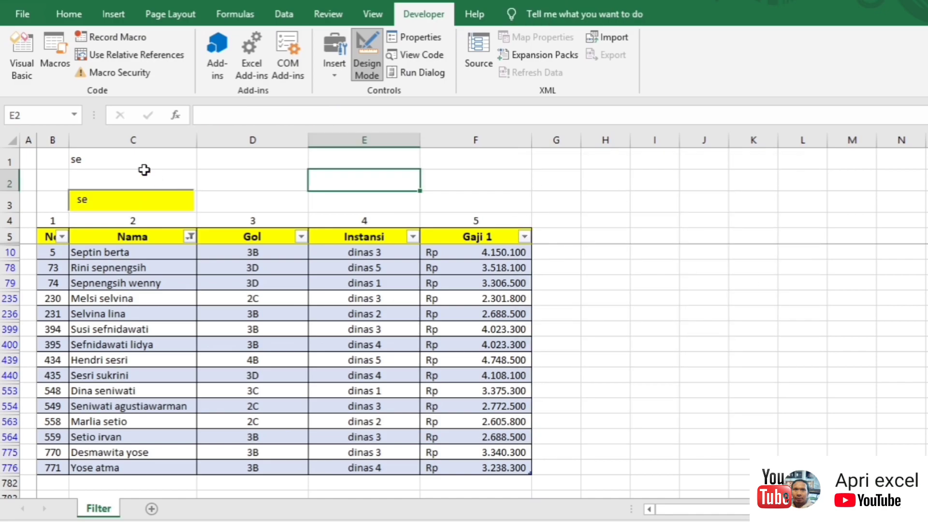
left_click(128, 160)
left_click(241, 197)
Step: Copy the yellow search box sideways to sit above the Gol column
left_click(182, 203)
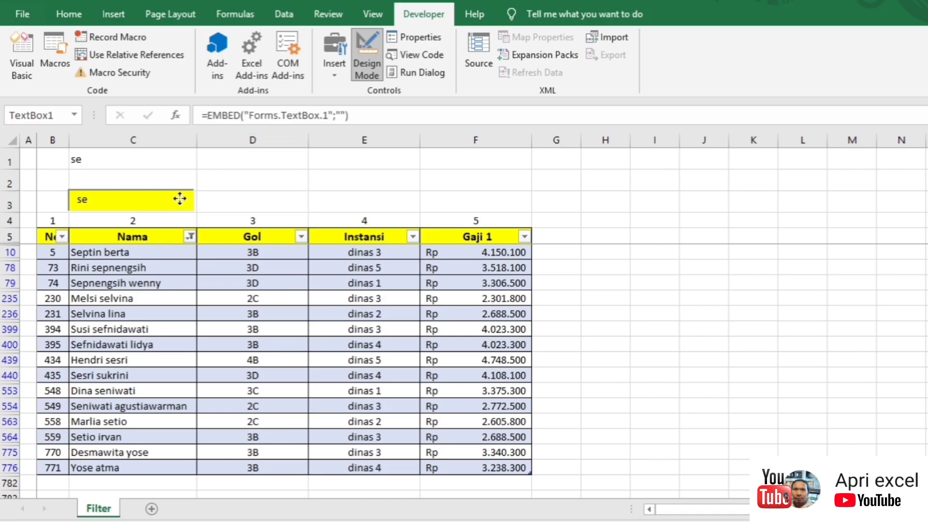
key("ctrl+shift")
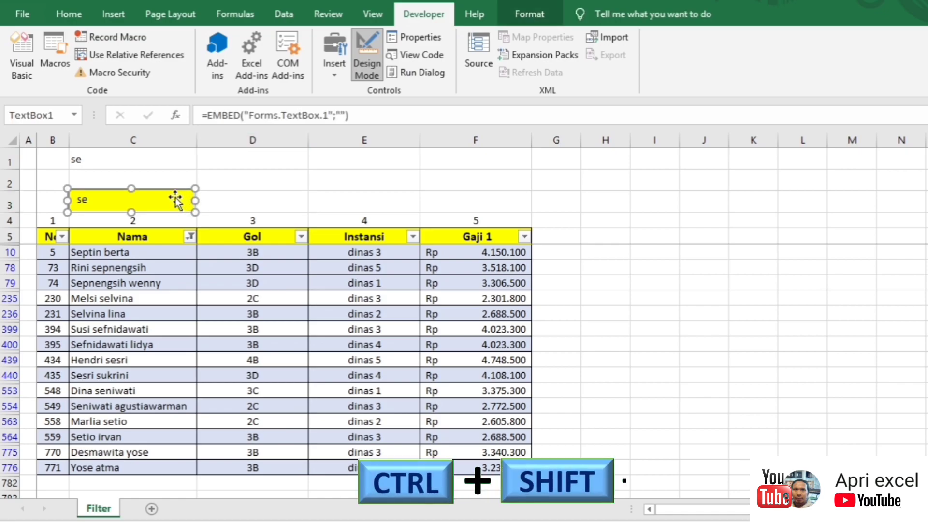
left_click_drag(176, 199, 373, 211)
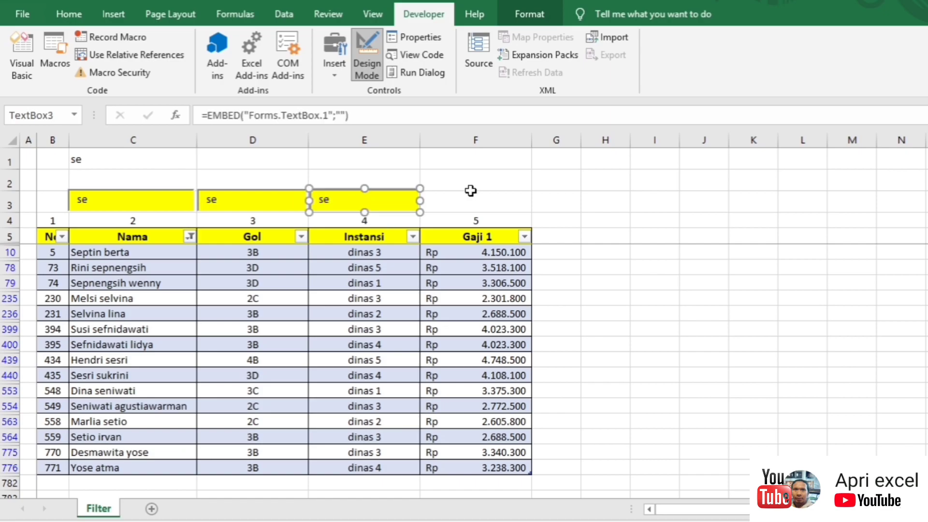
left_click(472, 193)
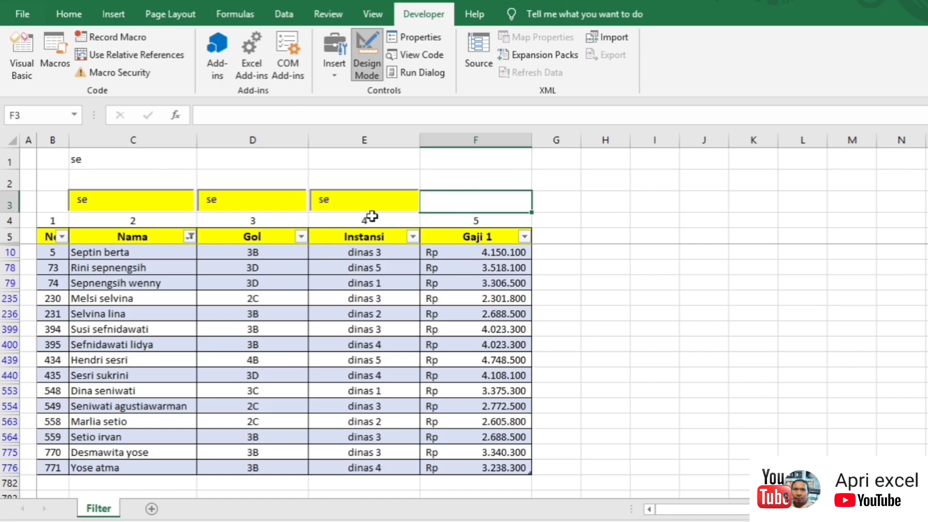
Step: Set the copied box's BackColor to orange and its LinkedCell to D1
left_click(299, 196)
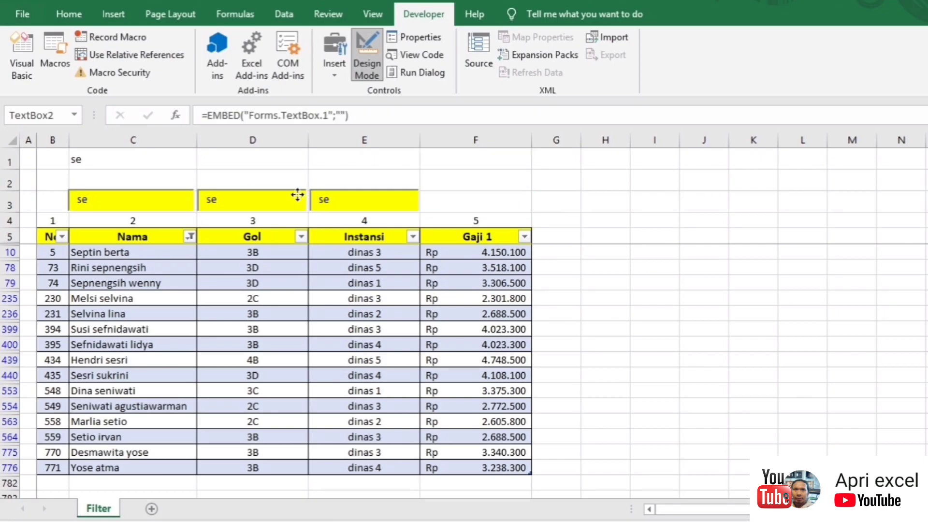
right_click(244, 201)
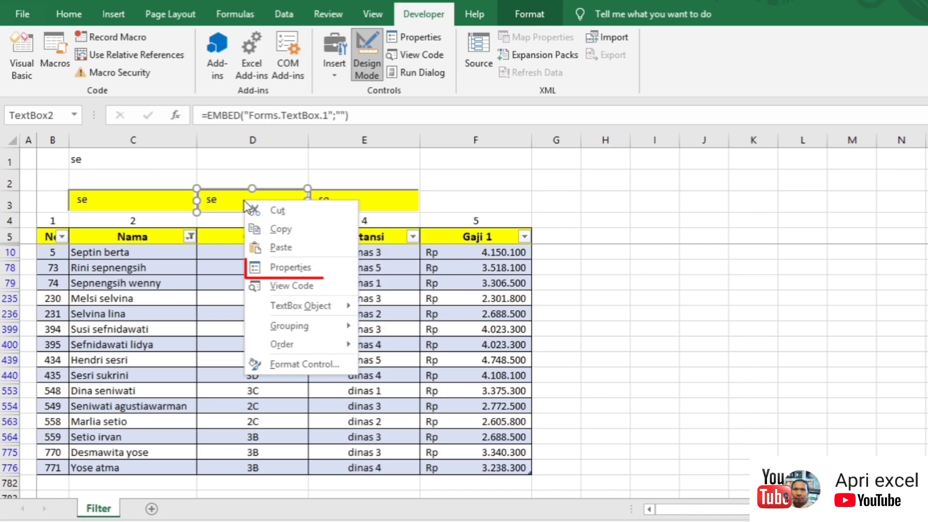
left_click(310, 266)
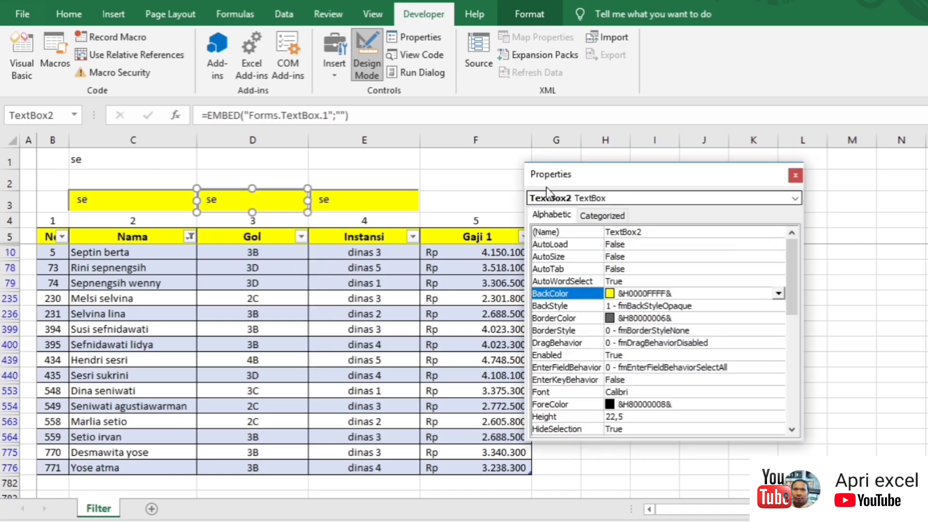
left_click(778, 293)
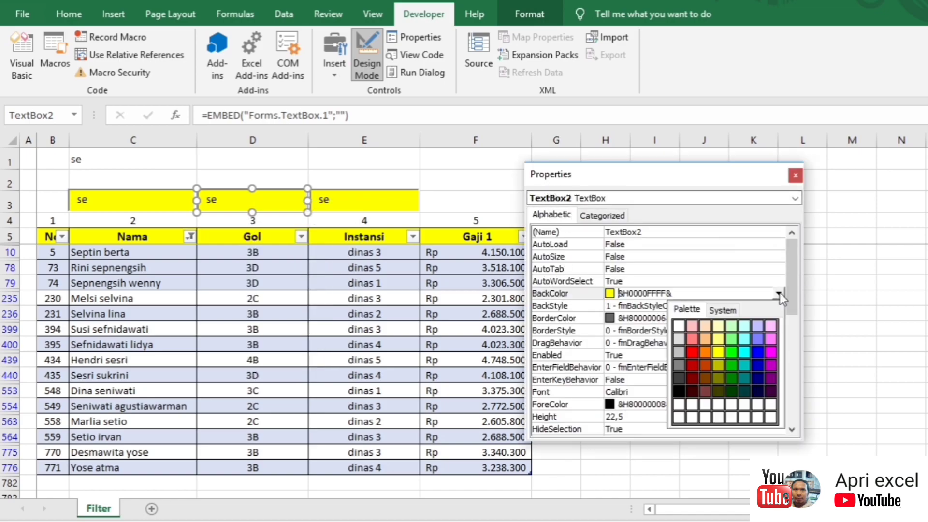
left_click(701, 355)
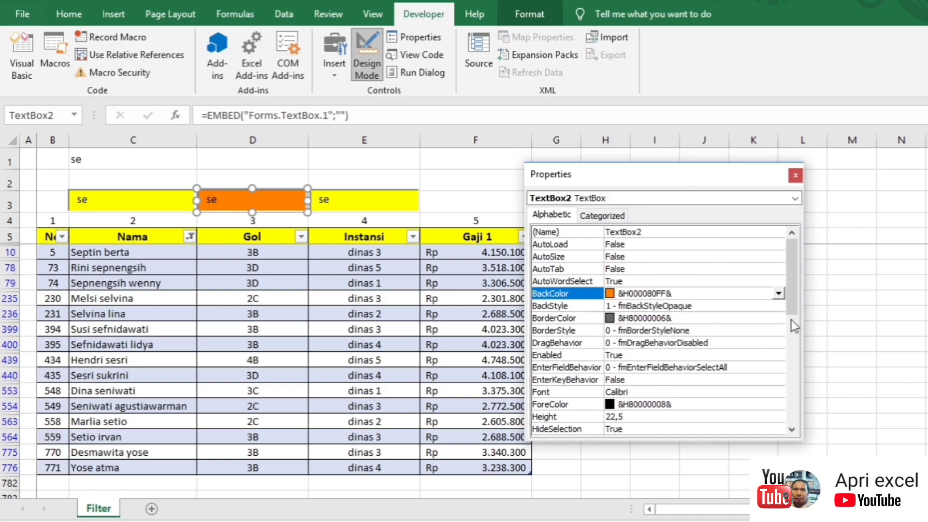
left_click_drag(790, 284, 793, 314)
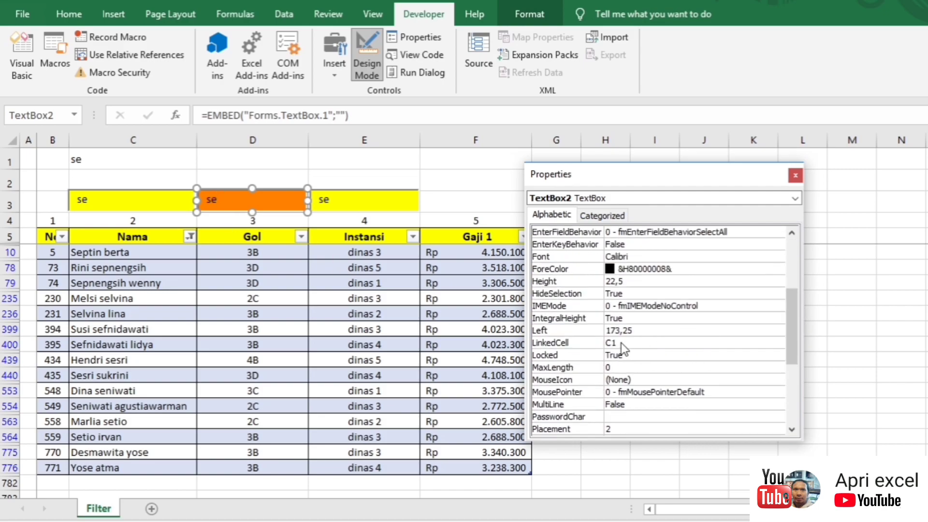
left_click(611, 343)
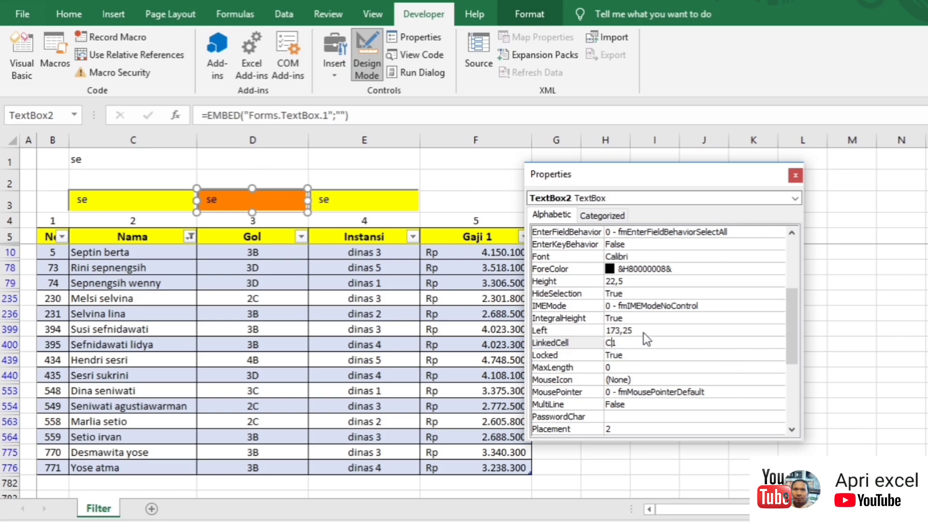
key("BackSpace")
type("D")
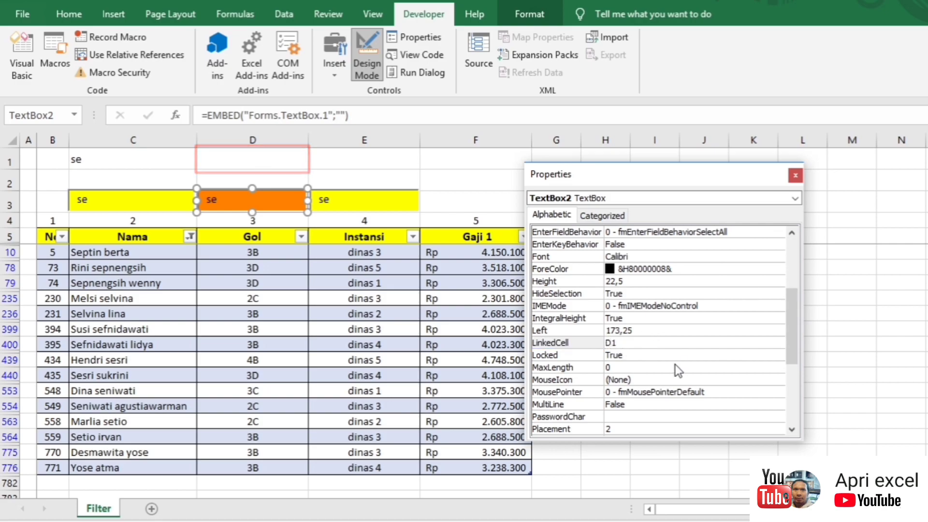
left_click(795, 175)
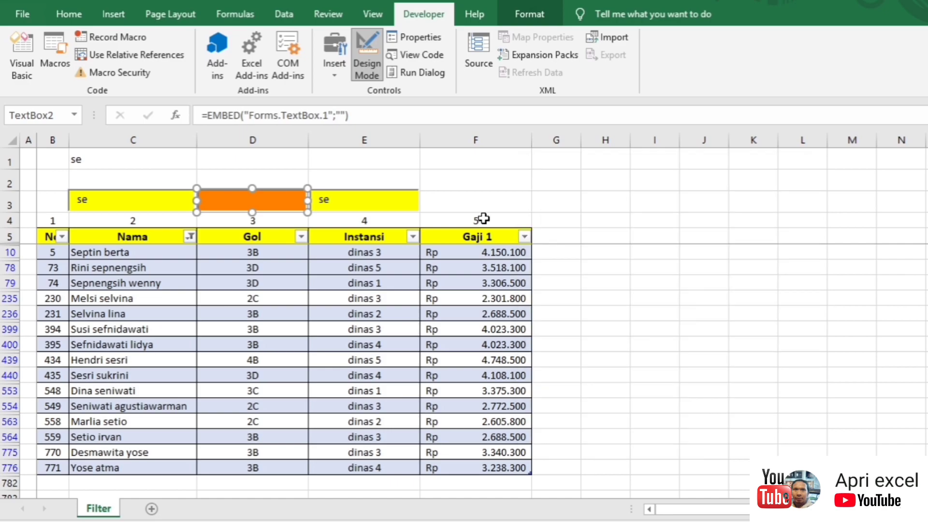
Step: Give the search box above Instansi a light periwinkle blue BackColor
left_click(367, 199)
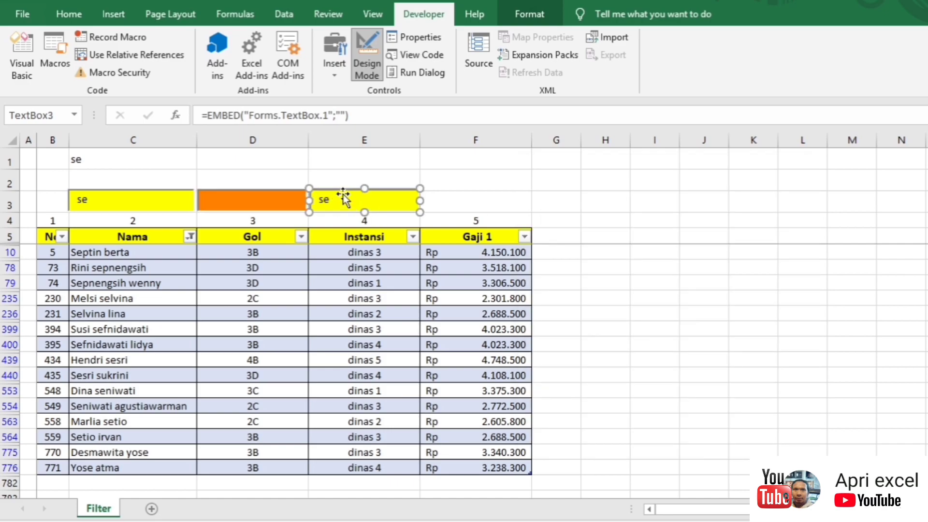
right_click(343, 194)
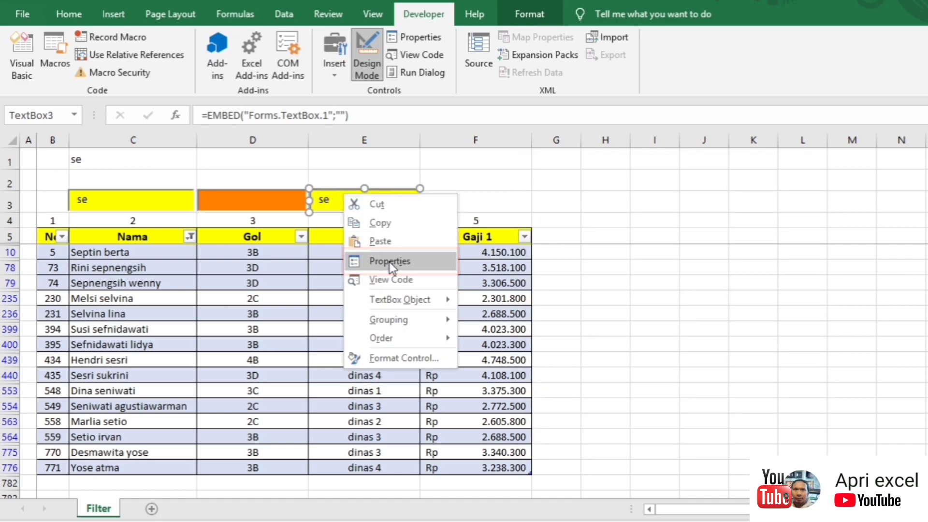
left_click(390, 262)
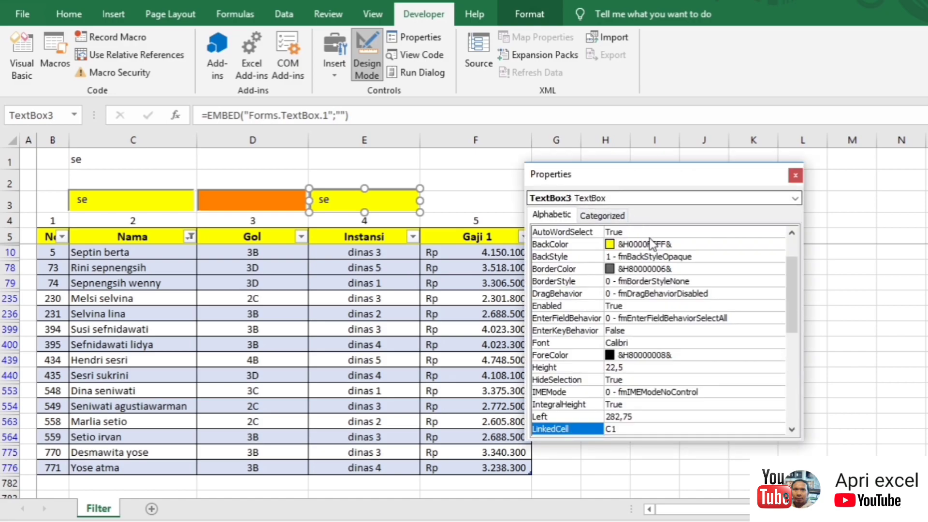
left_click(670, 244)
left_click(778, 245)
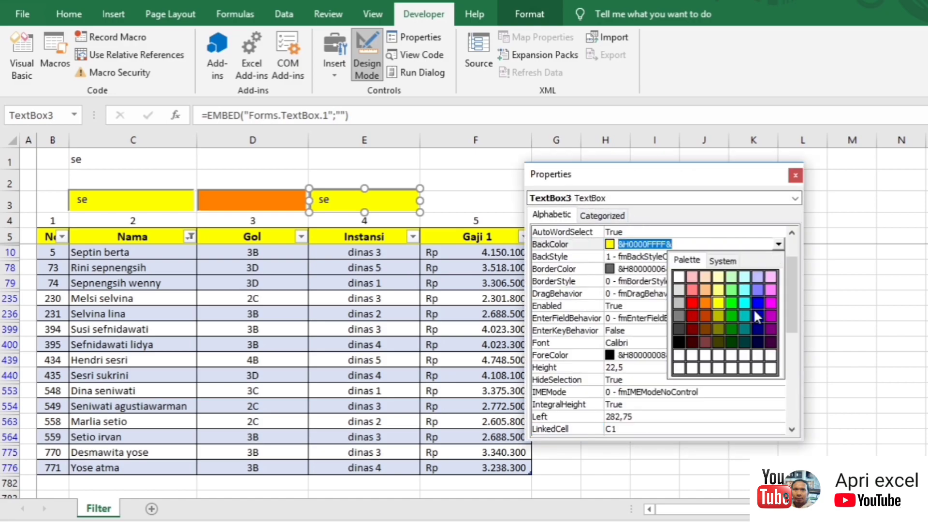
left_click(752, 305)
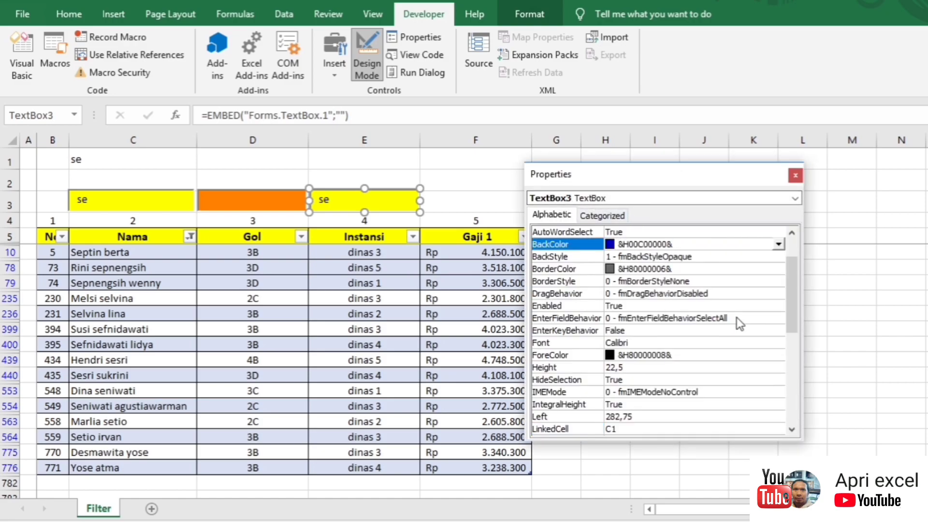
left_click(779, 244)
left_click(759, 289)
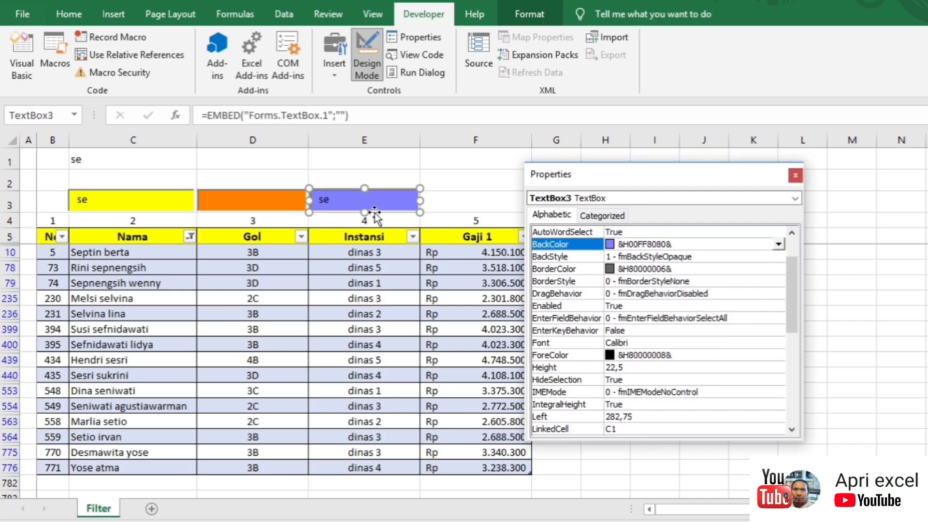
Step: Change the light blue box's LinkedCell from C1 to E1
left_click_drag(790, 304, 794, 362)
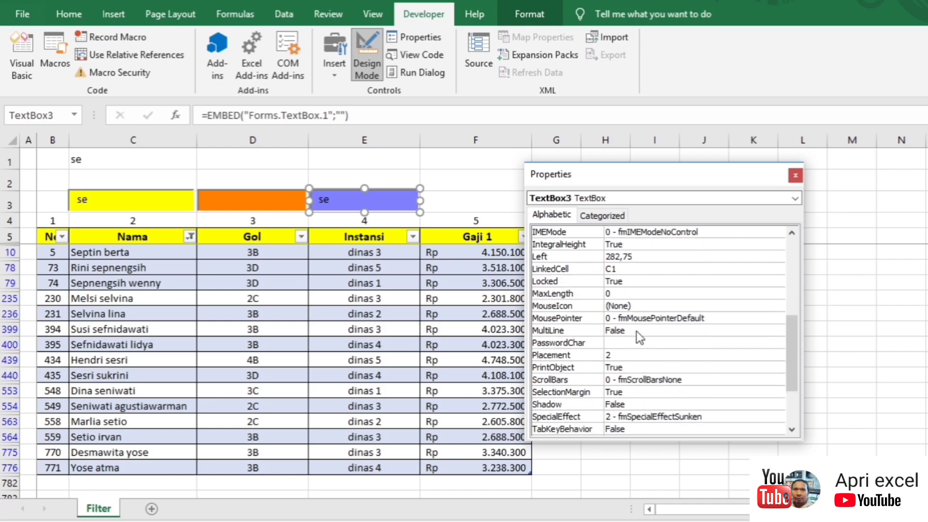
left_click(612, 269)
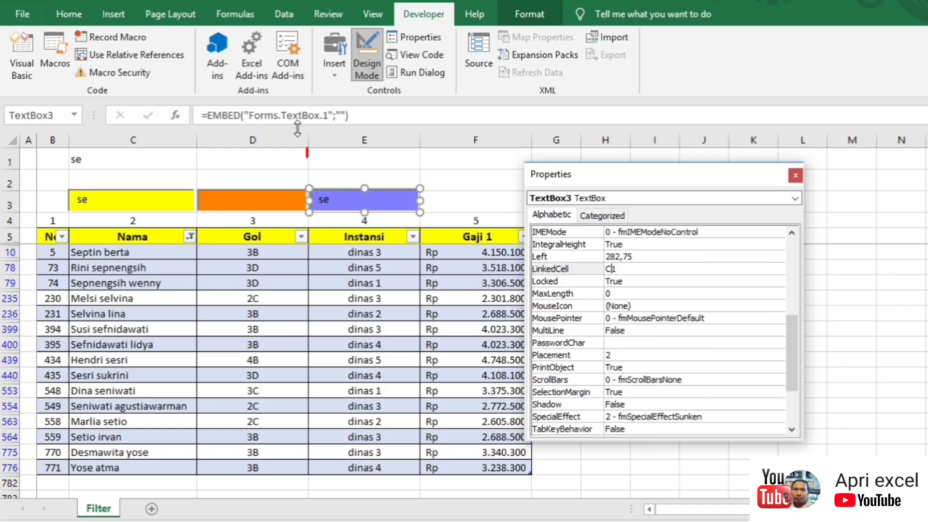
key("BackSpace")
type("E")
left_click(796, 175)
left_click(476, 180)
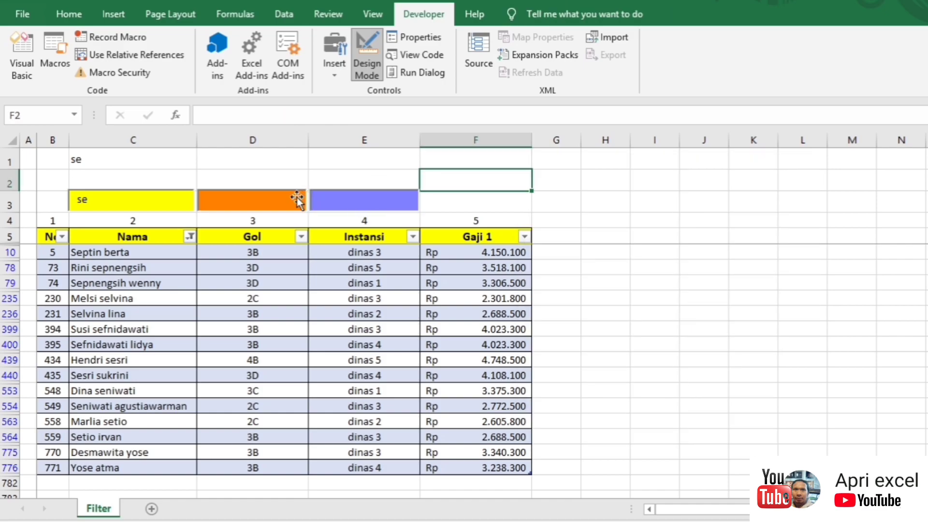
Step: Copy TextBox1's AutoFilter line into the TextBox2_Change procedure
left_click(296, 198)
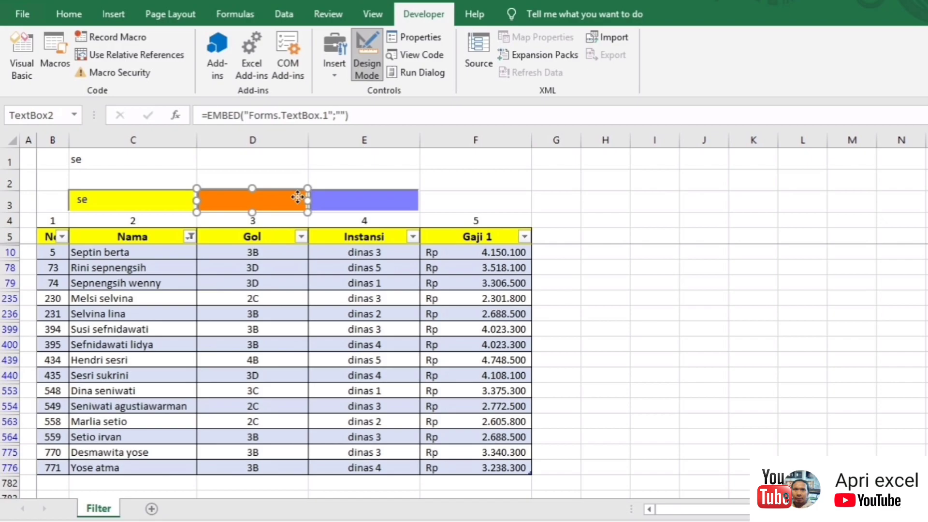
double_click(298, 197)
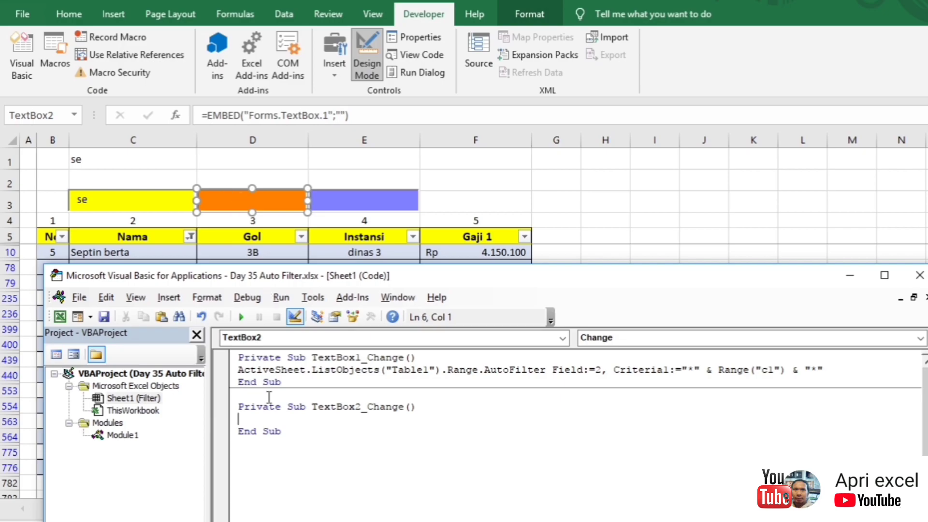
left_click_drag(856, 371, 244, 374)
key("ctrl+c")
left_click(282, 417)
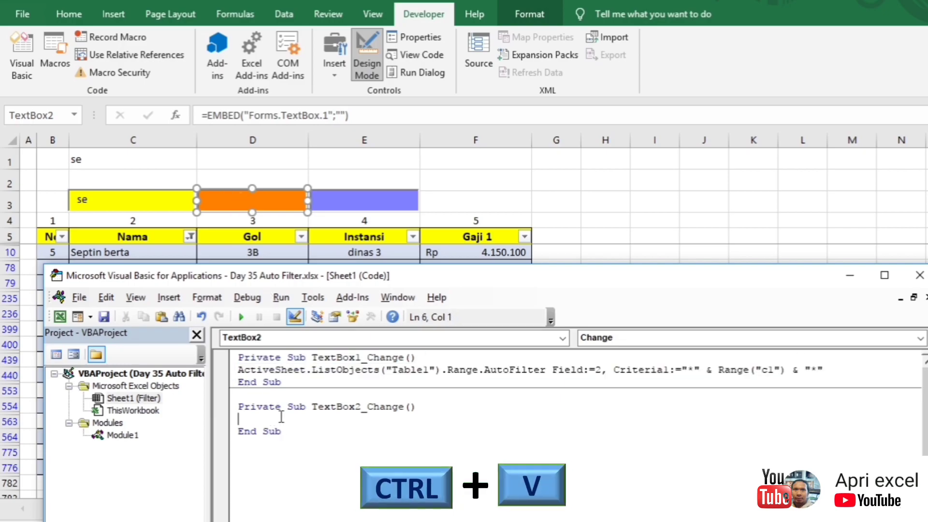
key("ctrl+v")
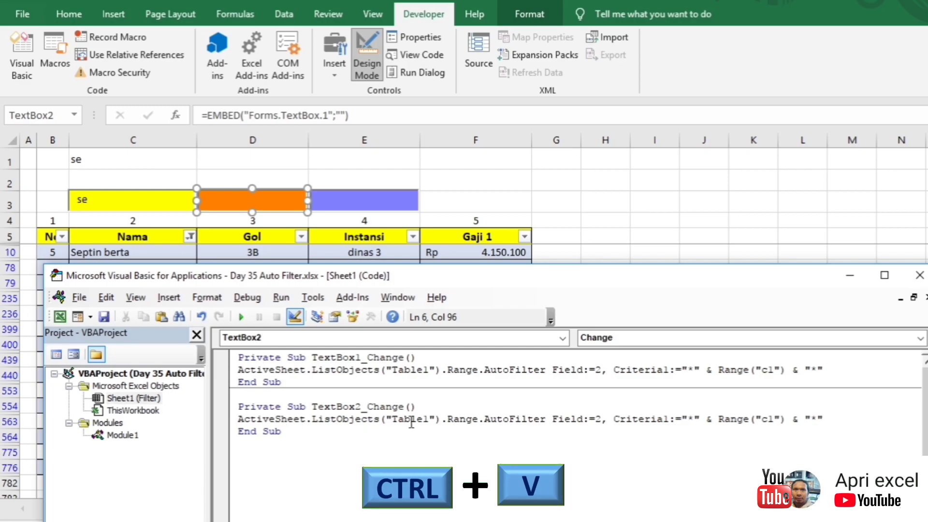
Step: Change the pasted line to Field:=3 and Range("d1")
left_click(604, 419)
double_click(600, 419)
type("3")
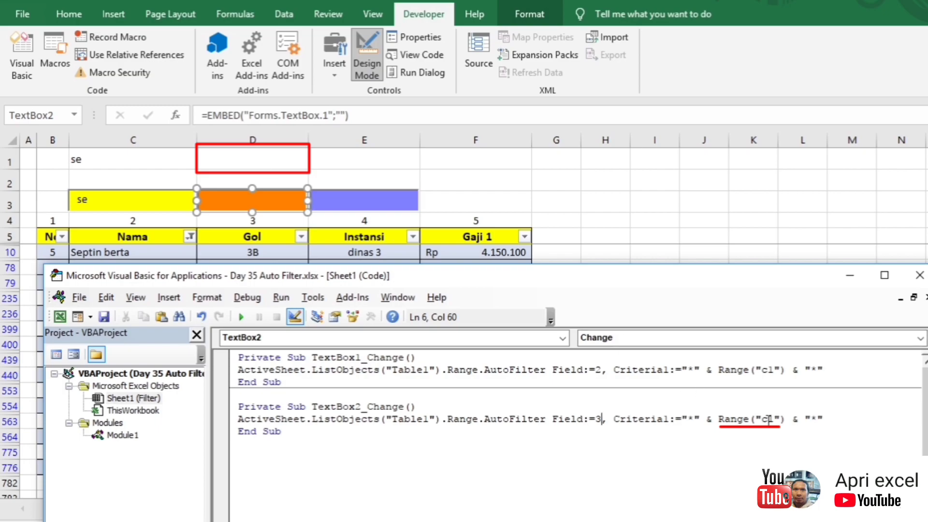
left_click_drag(769, 419, 764, 420)
type("d")
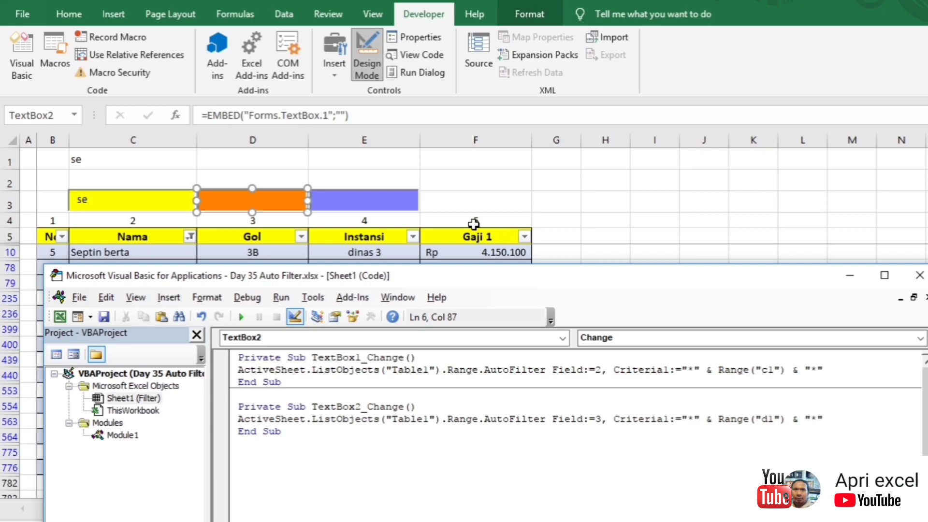
left_click(491, 188)
Step: Paste the filter line into TextBox3_Change, using Field:=4 and Range("e1")
double_click(375, 199)
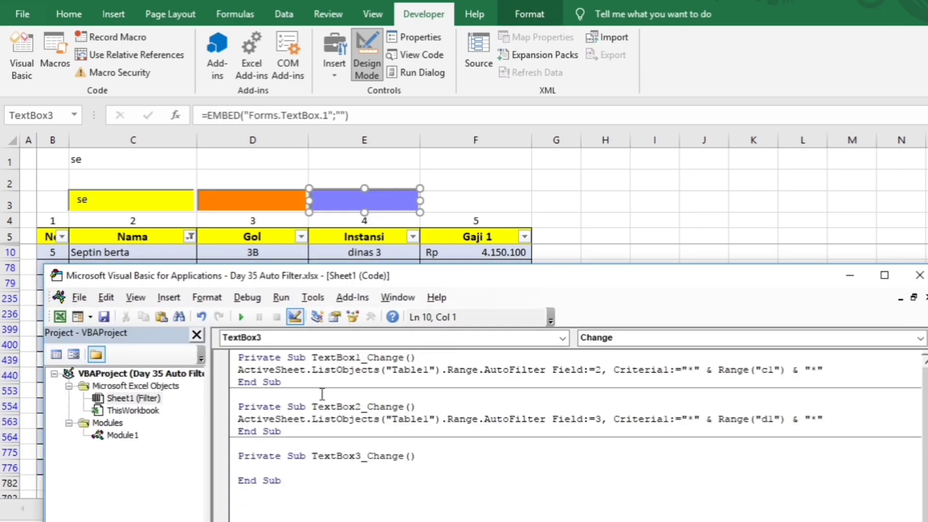
left_click_drag(238, 420, 838, 417)
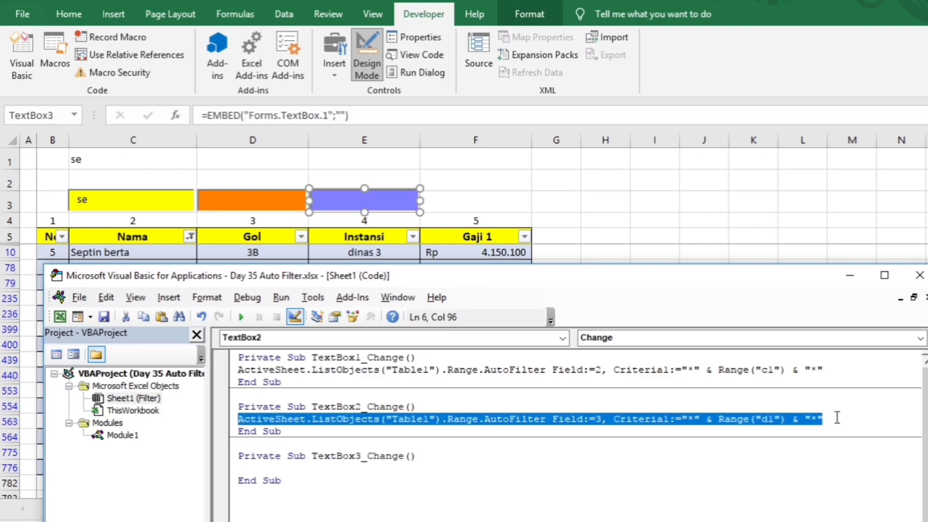
left_click(348, 469)
key("ctrl+v")
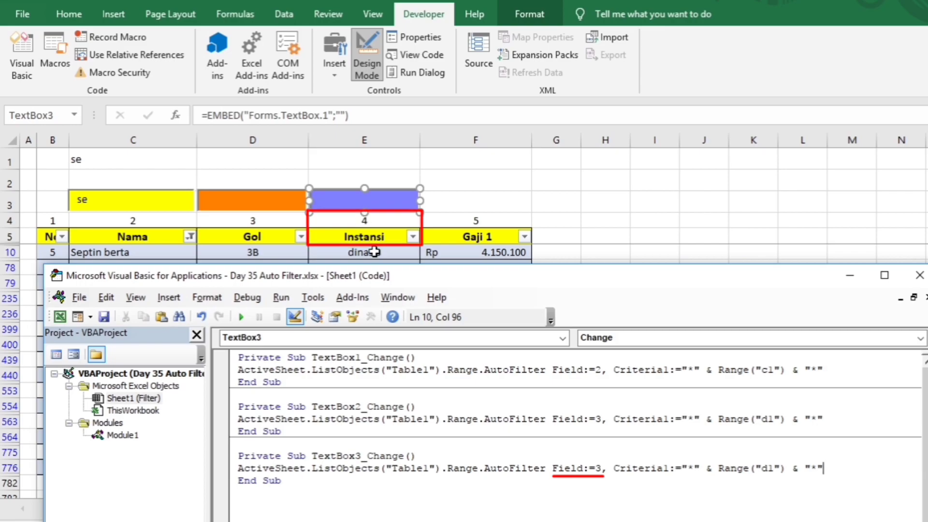
double_click(598, 468)
type("4")
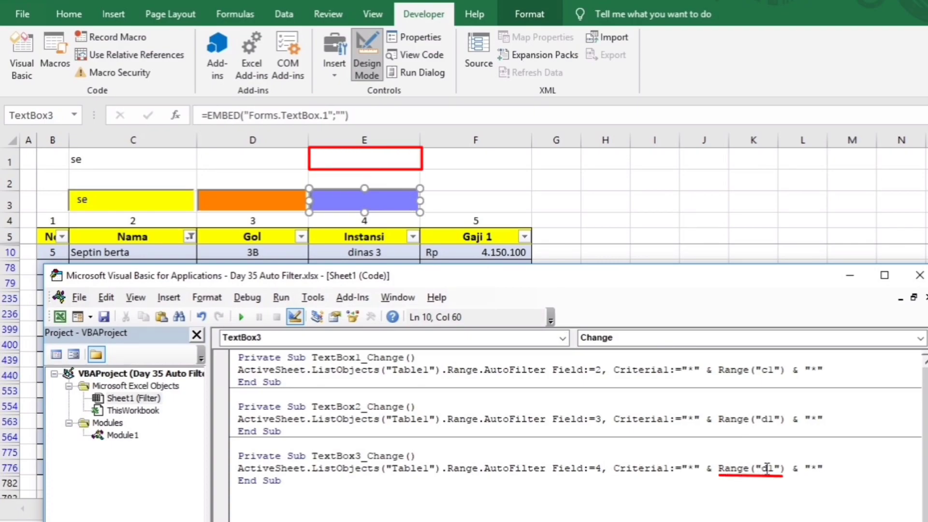
left_click_drag(767, 468, 764, 468)
type("e")
key("Down")
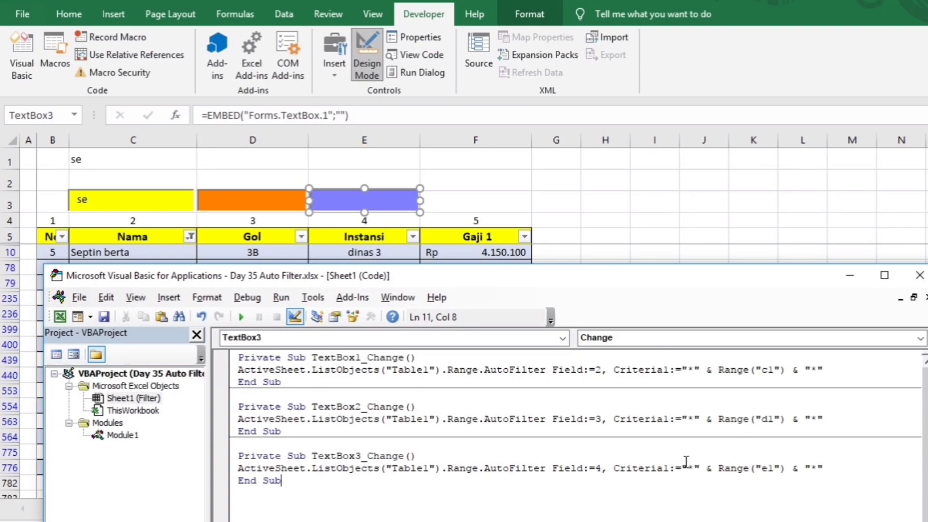
left_click(920, 275)
Step: Leave Design Mode and search the light blue Instansi box for 3
left_click(764, 253)
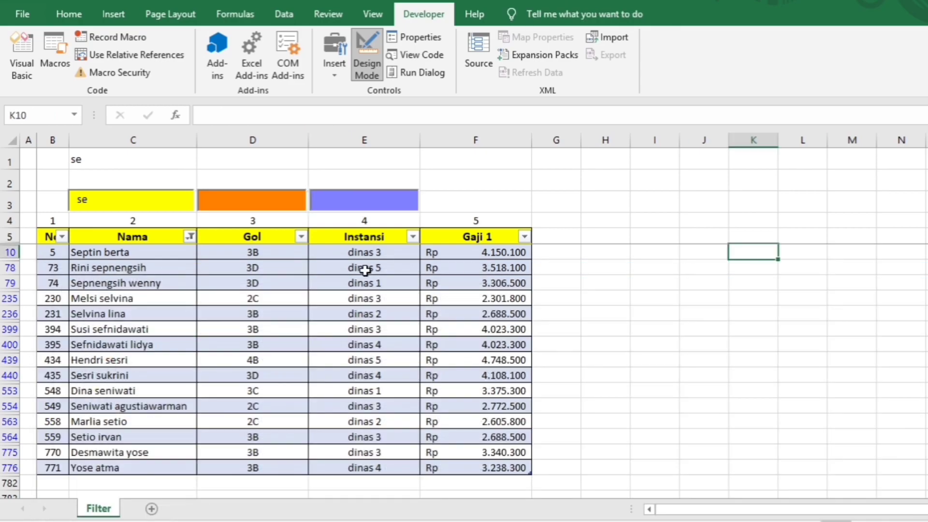
double_click(332, 205)
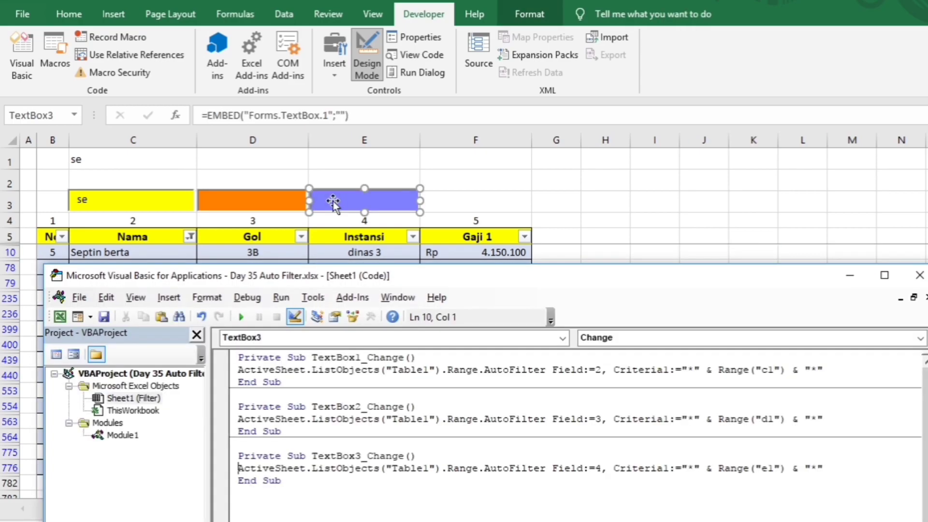
key("alt+q")
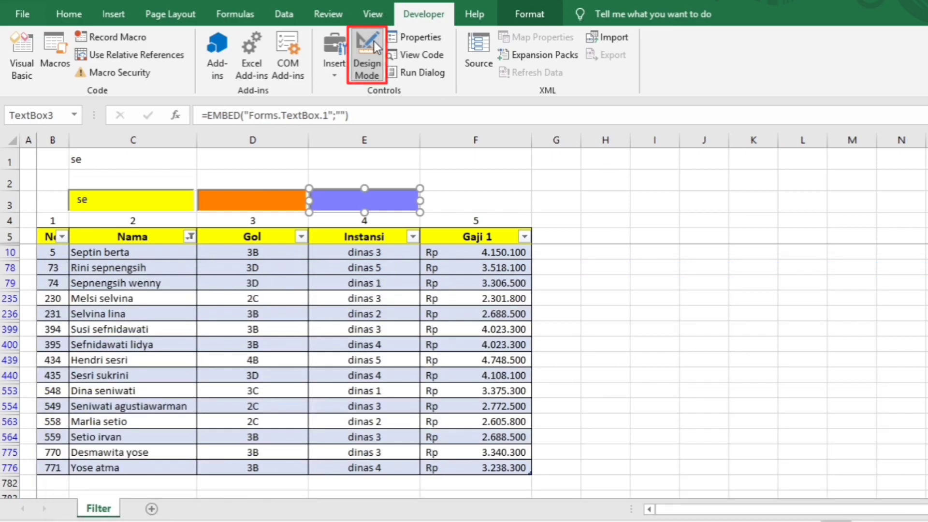
left_click(367, 55)
left_click(361, 207)
type("3")
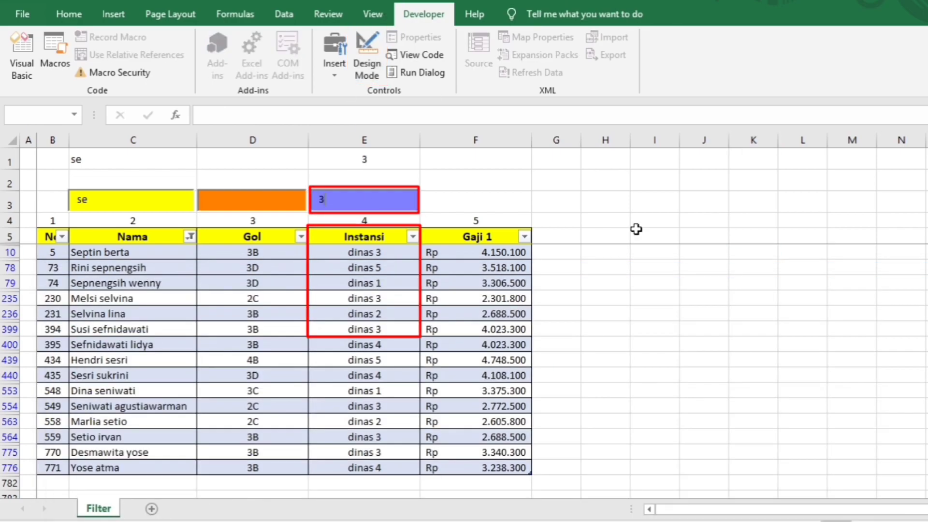
left_click(637, 232)
Step: Delete the se text from the yellow name box
double_click(82, 199)
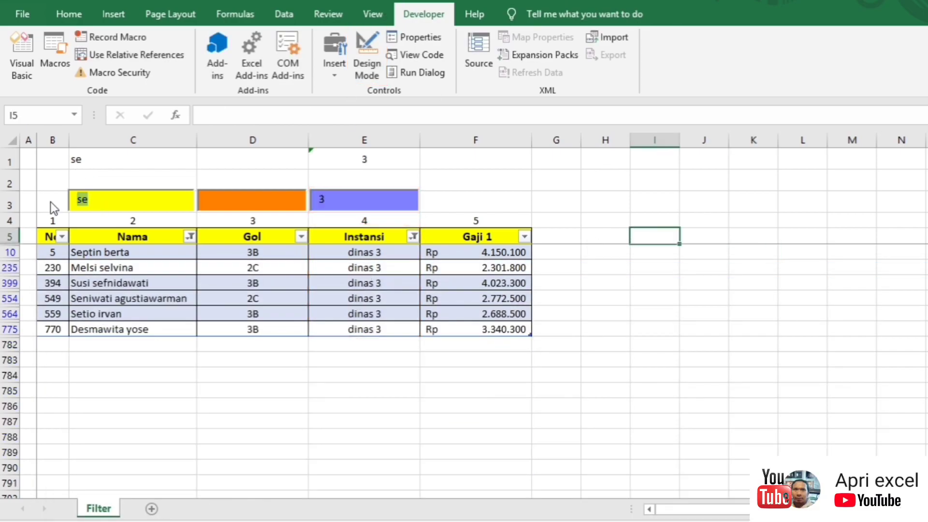
key("BackSpace")
left_click(595, 242)
scroll(377, 331, "down", 3)
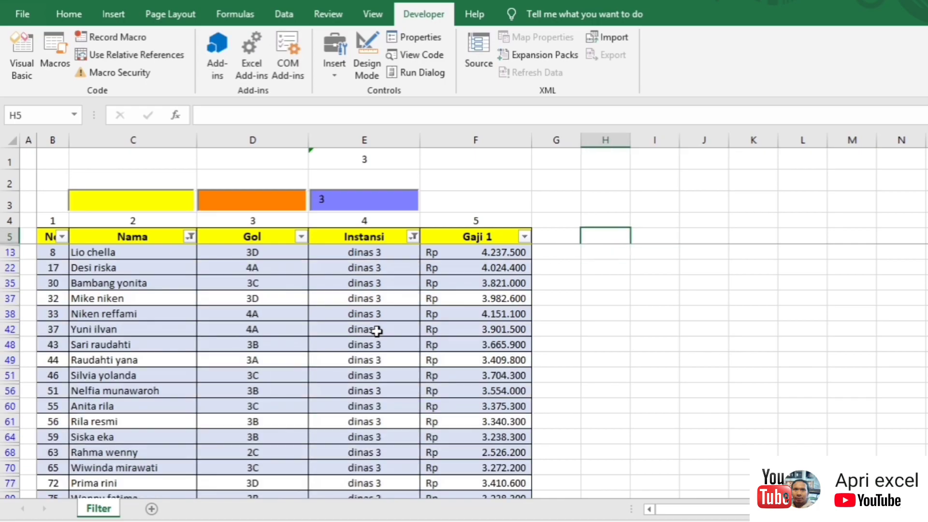
scroll(377, 332, "down", 2)
scroll(377, 331, "up", 5)
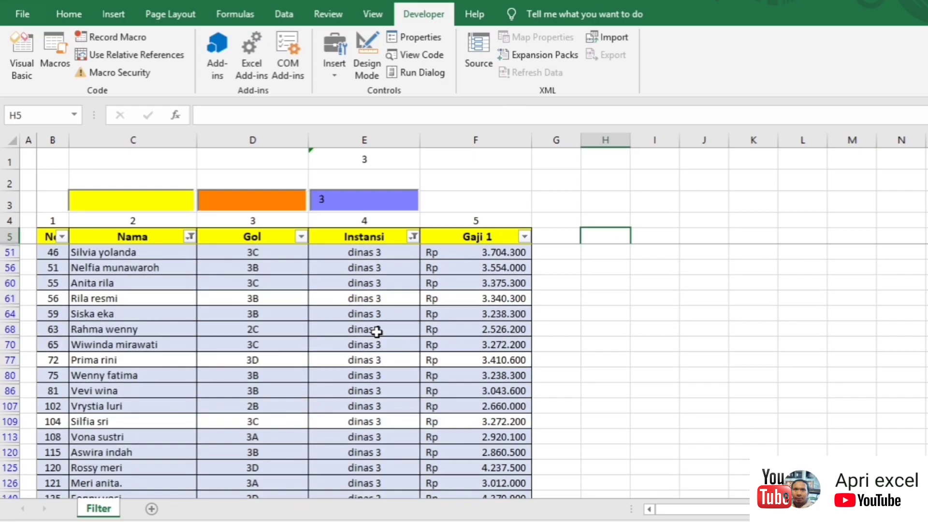
Step: Search the orange Gol box for d, then 2d, and the name box for li
left_click(236, 202)
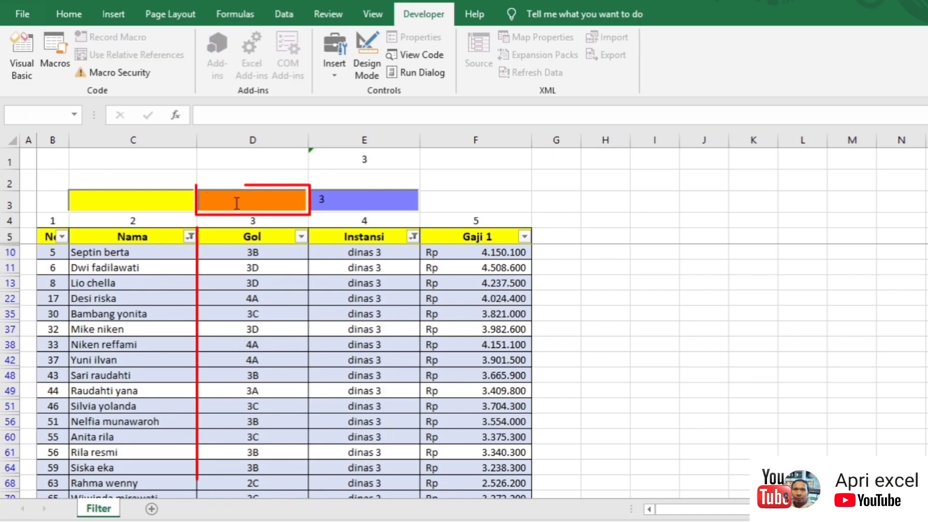
type("d")
left_click(261, 406)
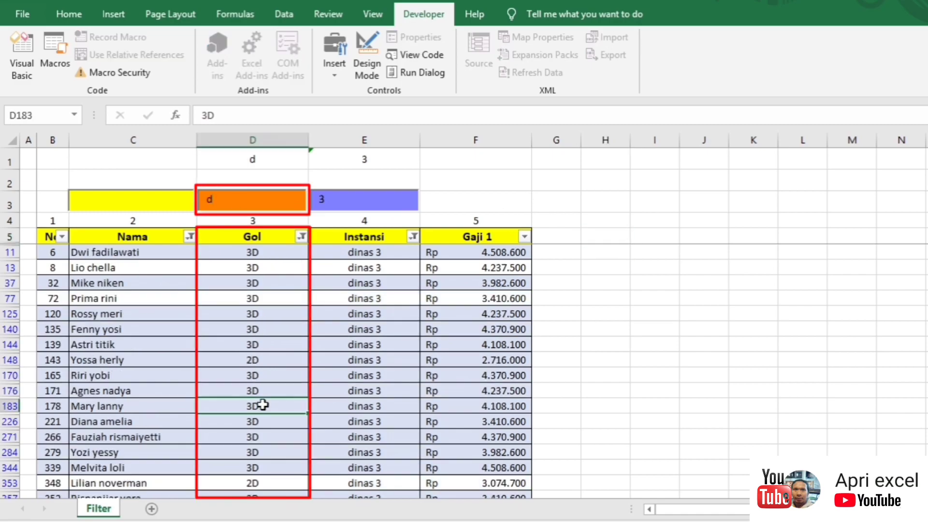
scroll(263, 406, "down", 3)
scroll(261, 406, "down", 2)
scroll(251, 270, "up", 3)
left_click(209, 203)
type("2")
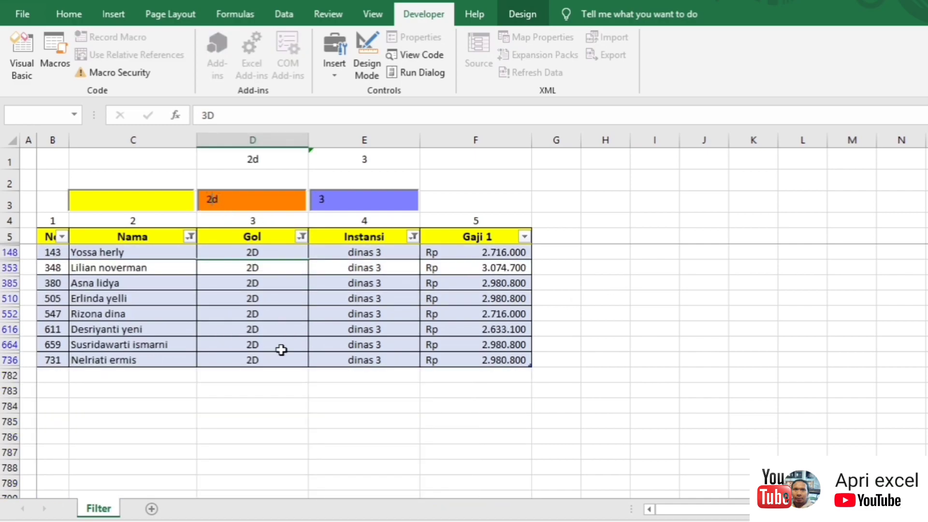
left_click(104, 198)
type("li")
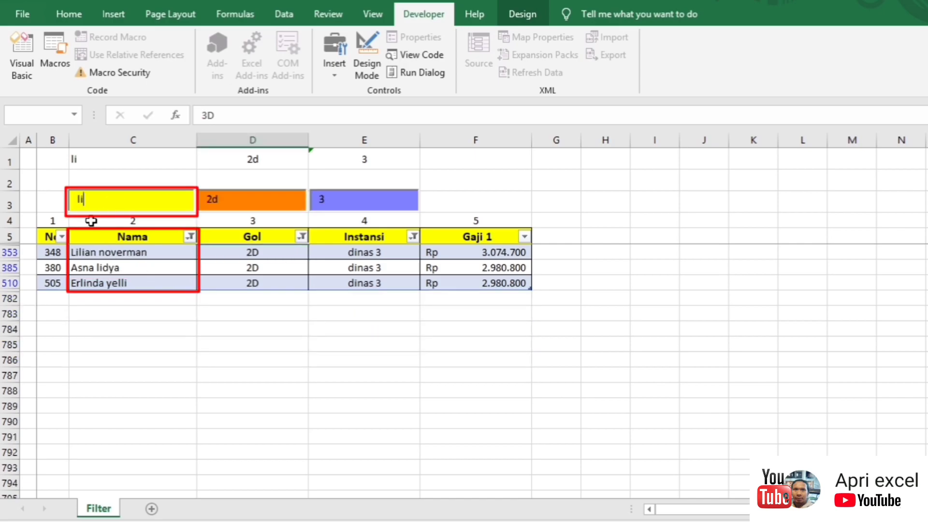
left_click(456, 203)
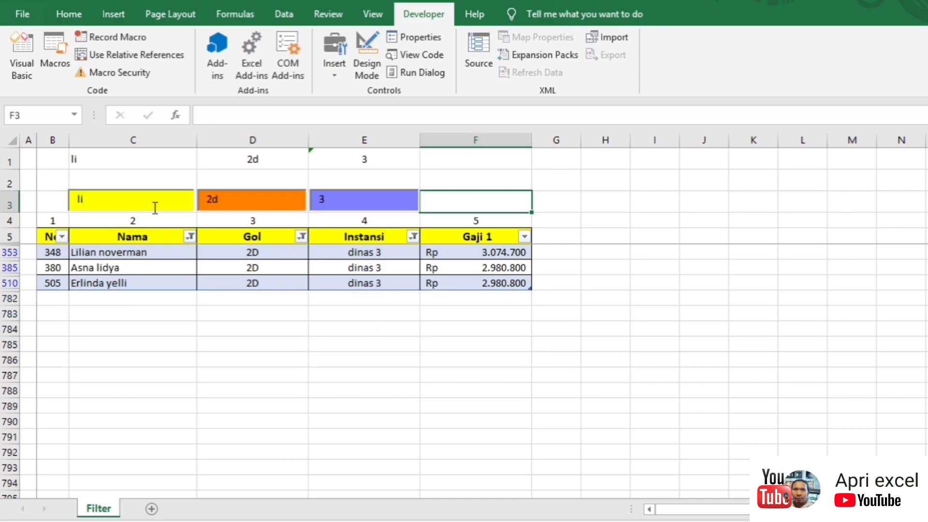
Step: Clear li, 2d and 3 from all three search boxes
left_click_drag(137, 199, 53, 205)
key("Delete")
left_click_drag(237, 201, 200, 202)
key("Delete")
double_click(329, 201)
key("Delete")
Step: Record Macro2, which re-ticks (Select All) in the Nama column filter
left_click(535, 191)
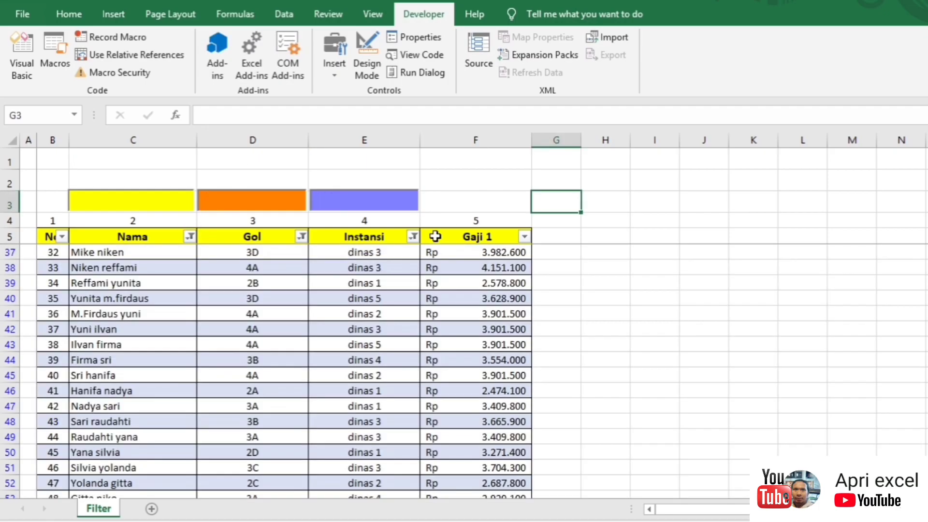
left_click(98, 39)
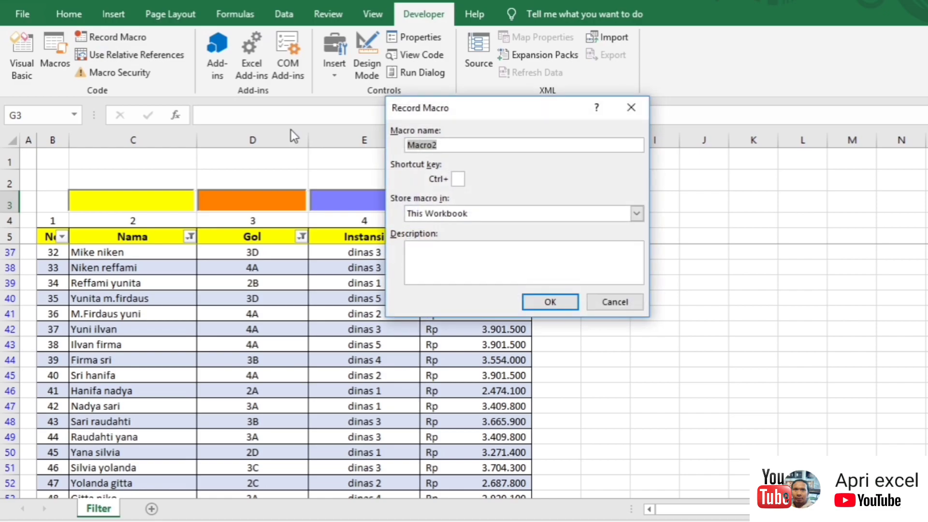
left_click(545, 302)
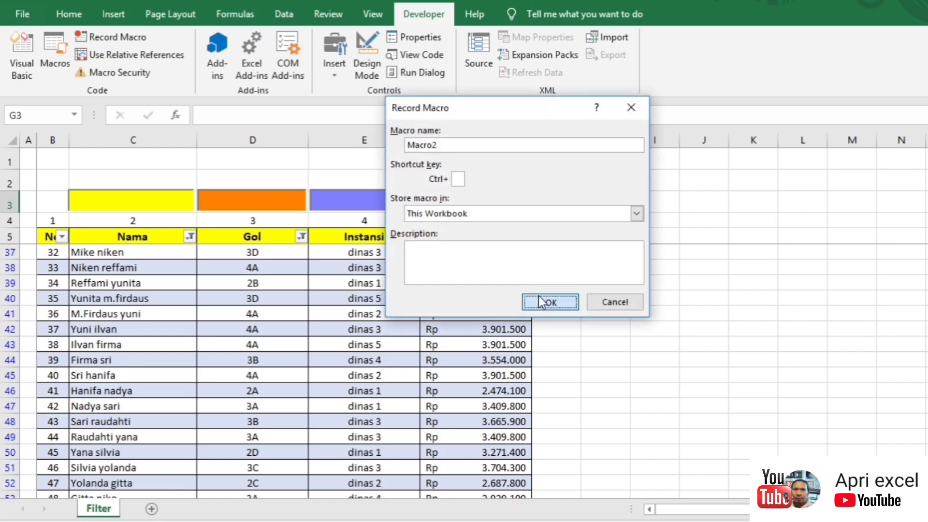
left_click(191, 237)
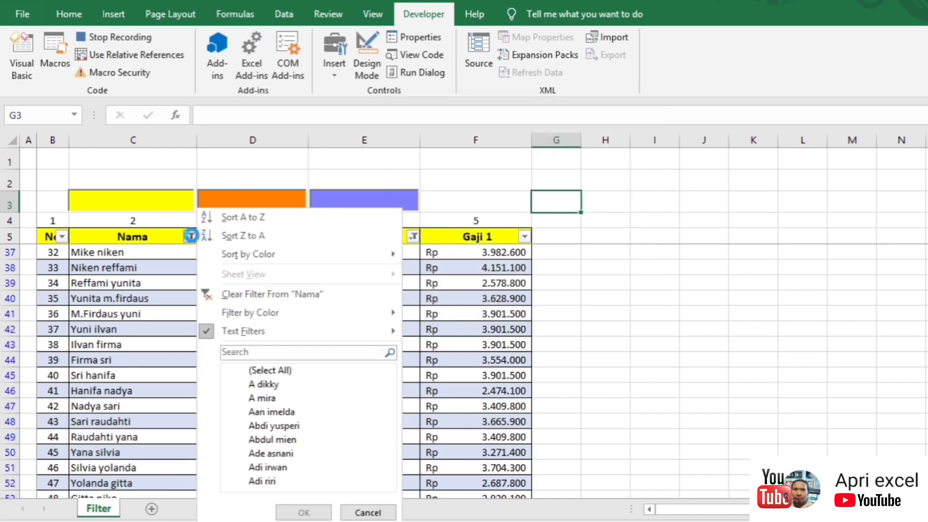
left_click(247, 371)
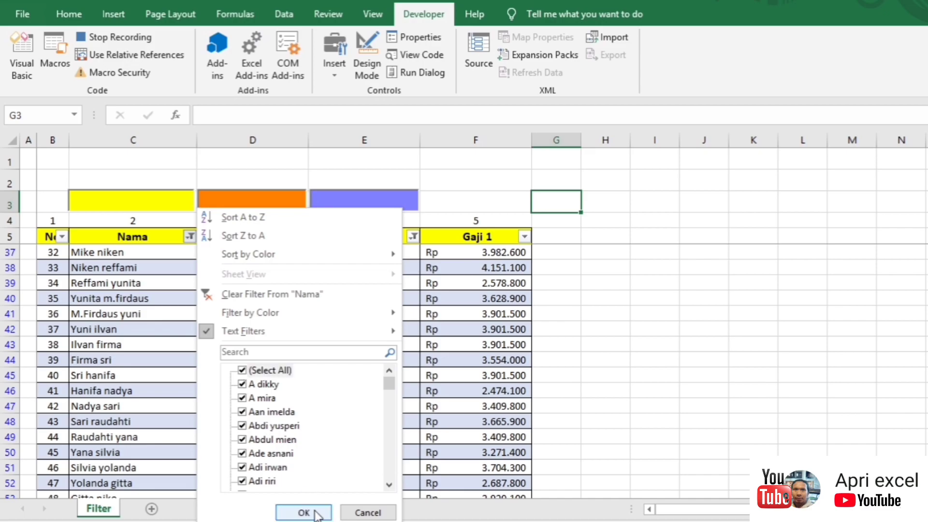
left_click(304, 513)
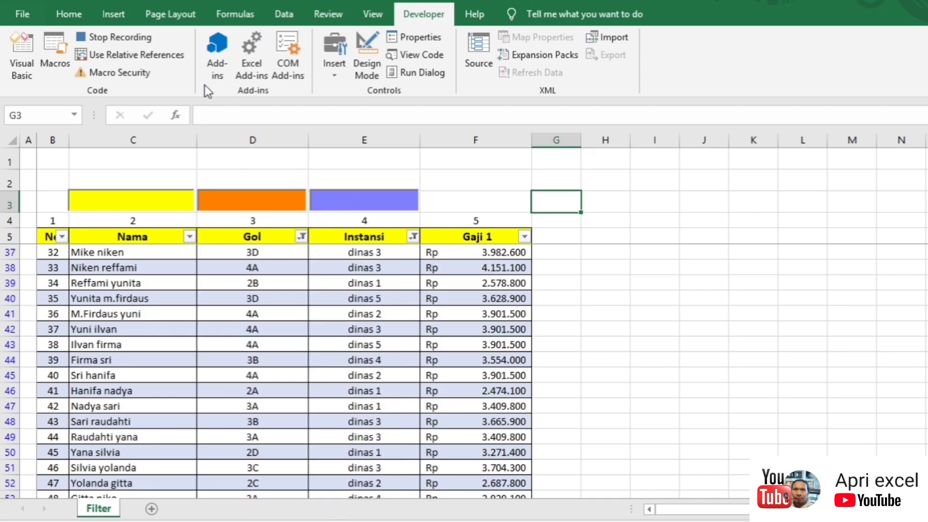
left_click(112, 38)
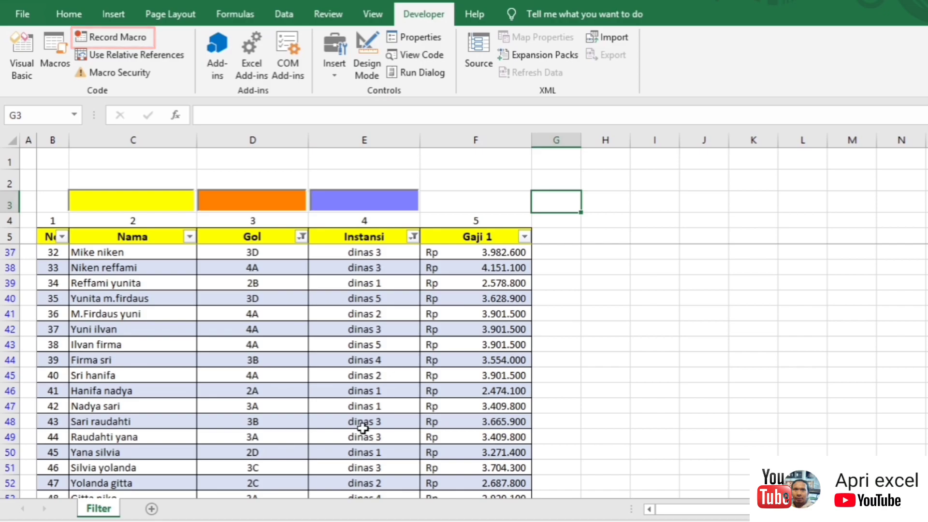
left_click(21, 67)
Step: In Module1, replace Macro2's comment lines with code that blanks Range("C1")
left_click(135, 437)
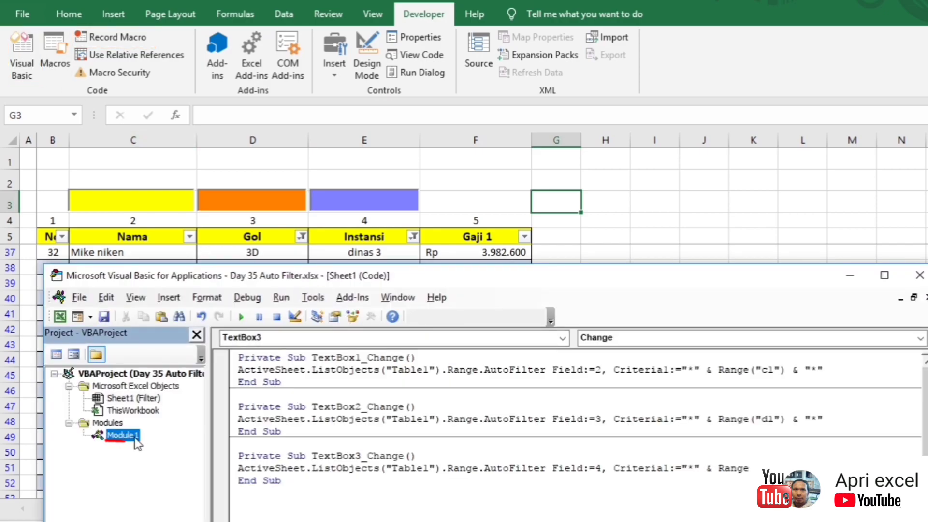
double_click(135, 437)
left_click(331, 380)
left_click(289, 502)
left_click_drag(559, 280, 591, 235)
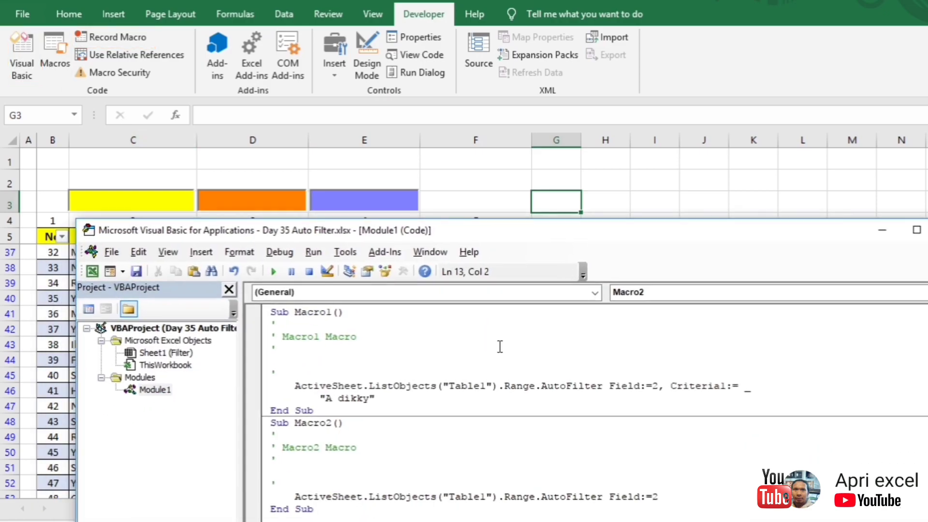
left_click_drag(667, 499, 263, 435)
type("Rang")
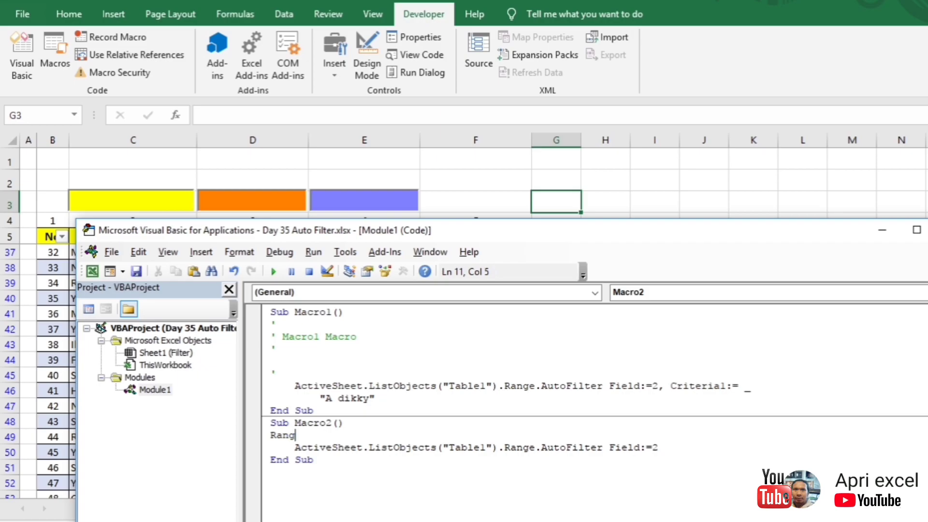
type("e(")
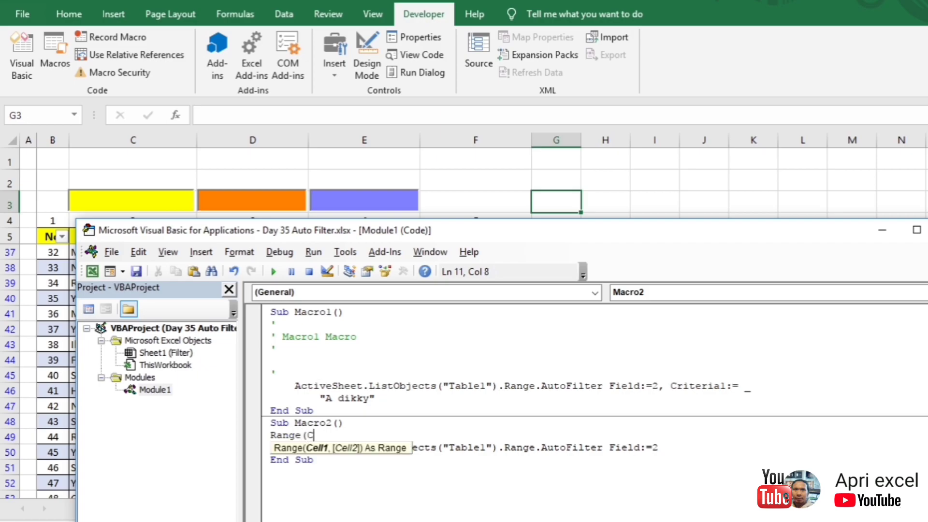
type("\"C1\")=\"\"")
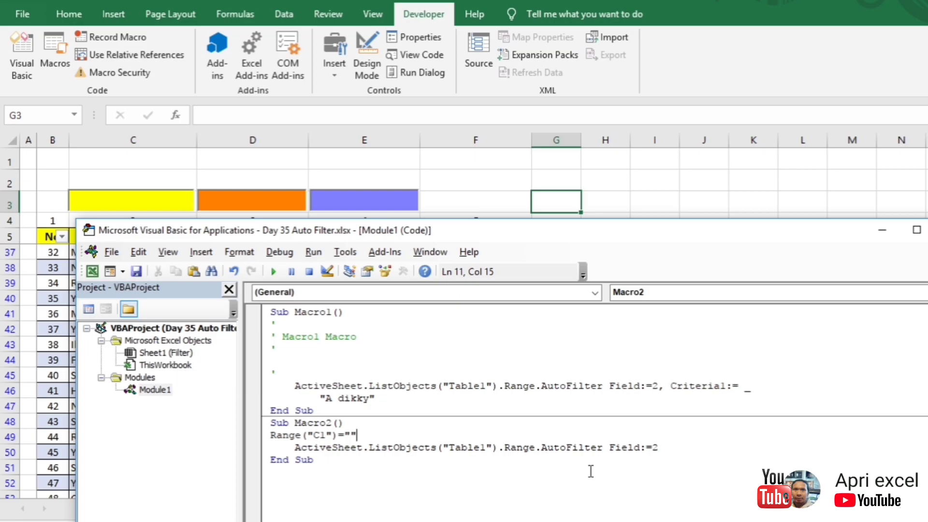
Step: Duplicate the clearing lines for D1 with AutoFilter Field:=3
left_click_drag(662, 450, 260, 441)
key("ctrl+c")
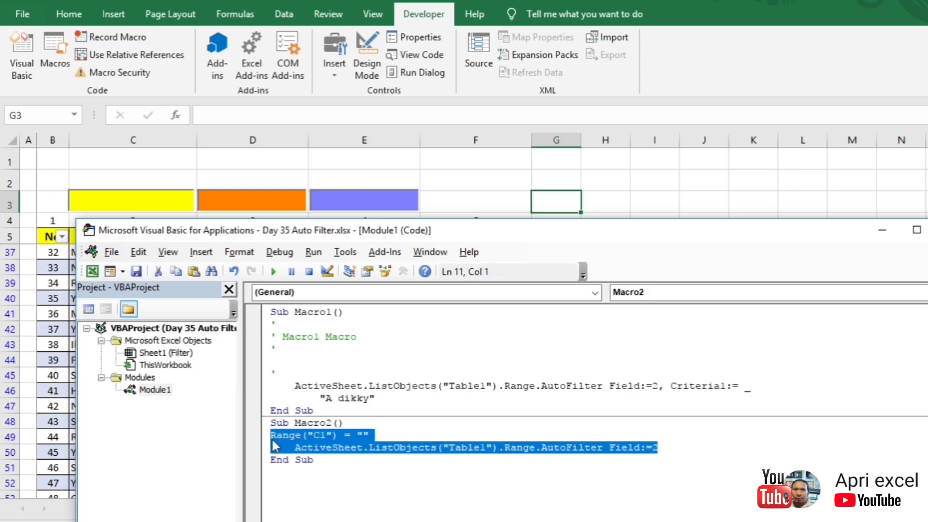
left_click(669, 458)
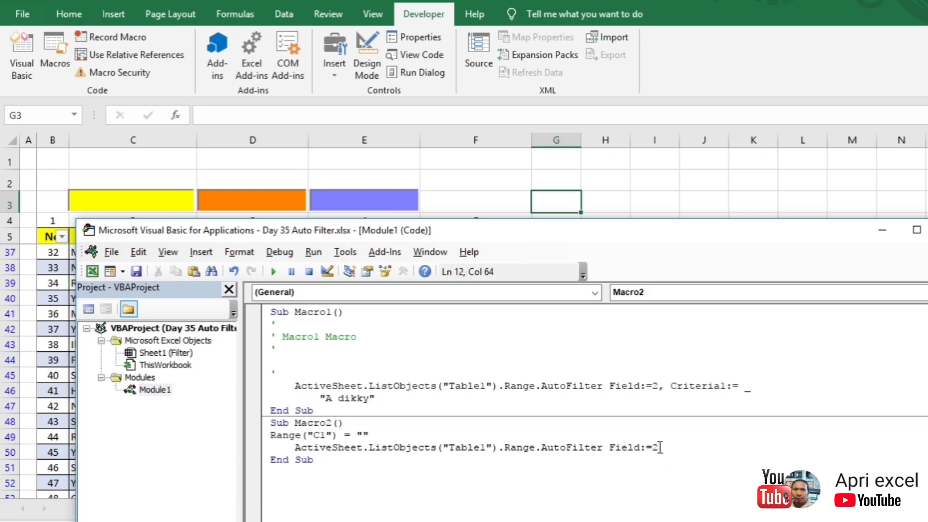
key("Return")
key("ctrl+v")
left_click_drag(346, 462, 338, 461)
type("D")
left_click(659, 474)
key("BackSpace")
type("3")
Step: Add a third copy for E1 with AutoFilter Field:=4
left_click_drag(679, 473, 299, 460)
key("ctrl+c")
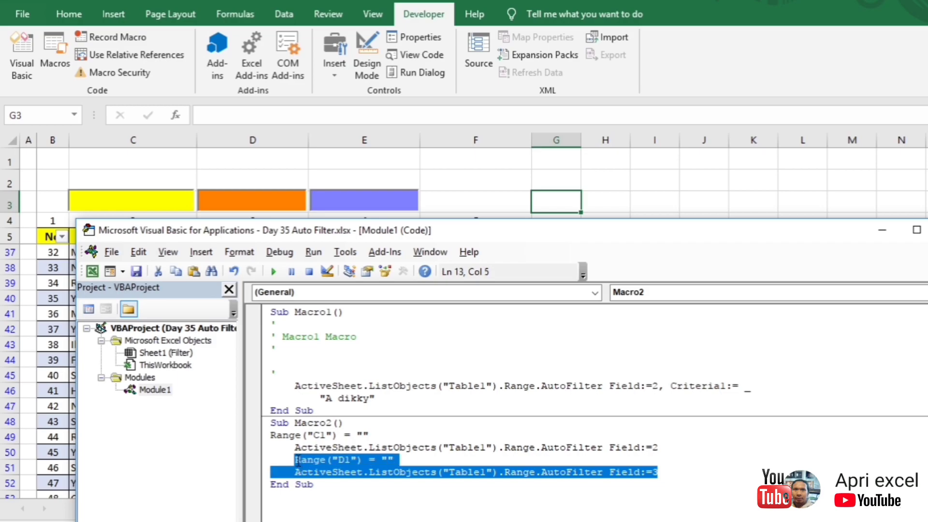
left_click(675, 466)
left_click(670, 472)
key("Return")
key("ctrl+v")
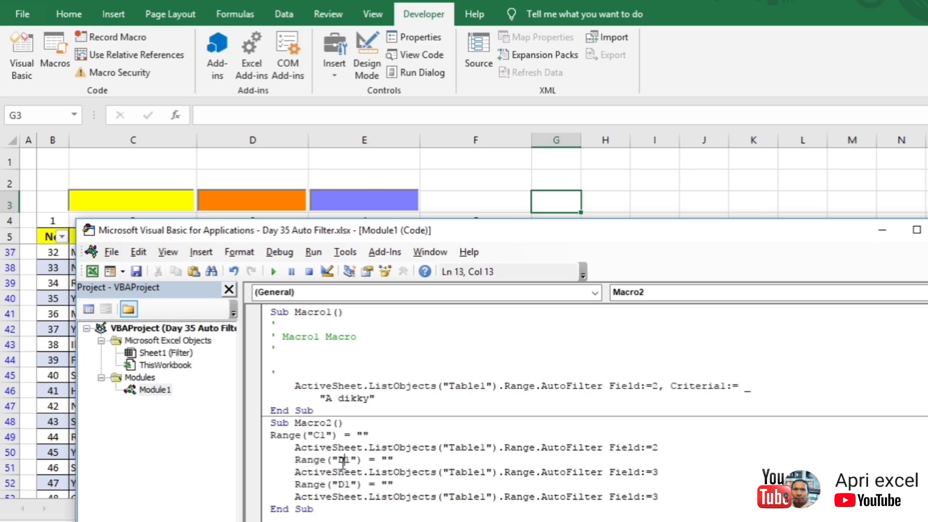
key("shift+Left")
type("E")
key("shift+Left")
type("4")
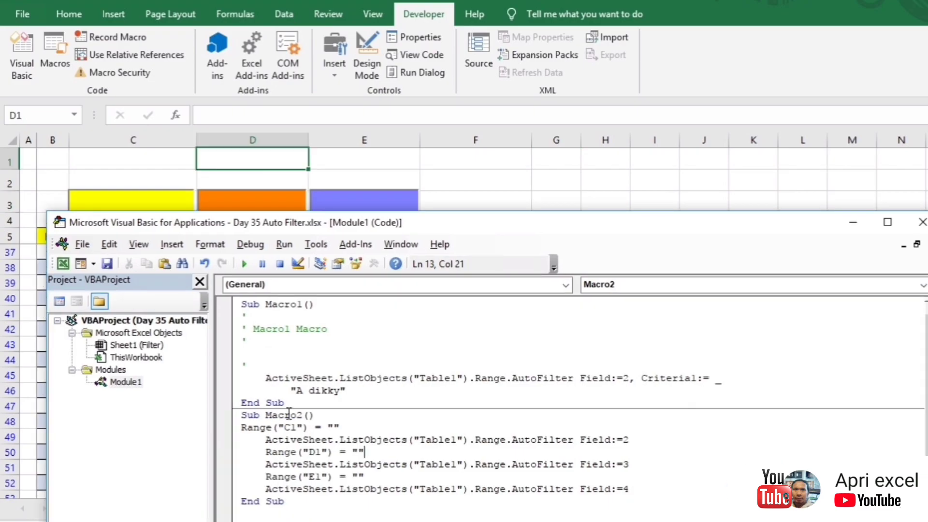
Step: Draw a new form-control button over cells F2:F3 and assign Macro2 to it
left_click(922, 221)
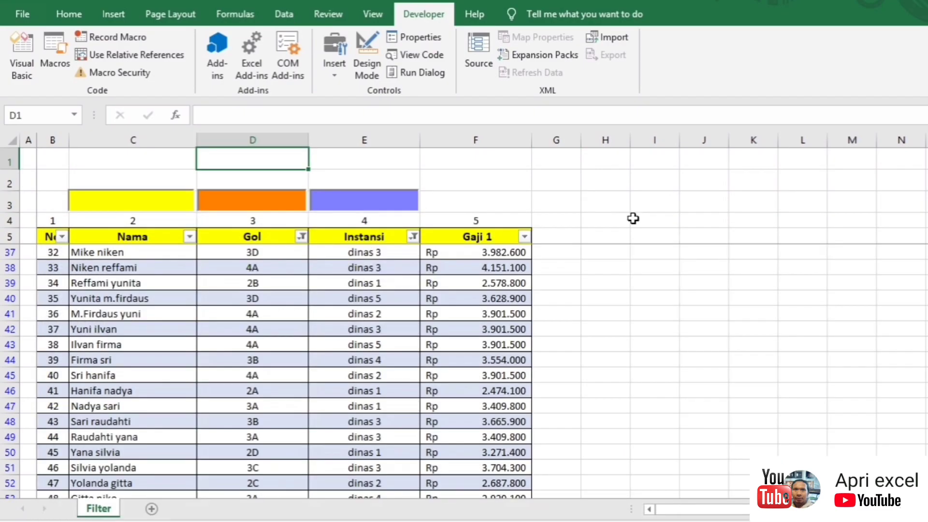
left_click(546, 208)
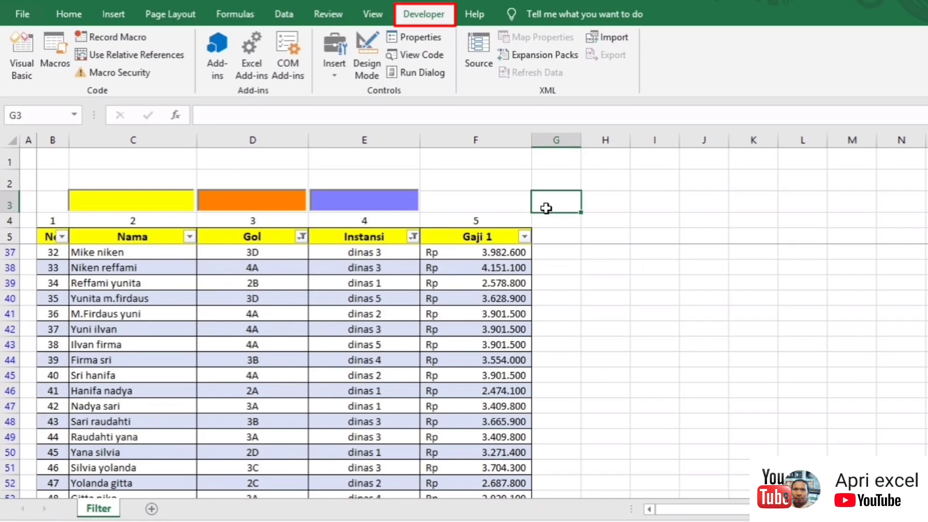
left_click(320, 54)
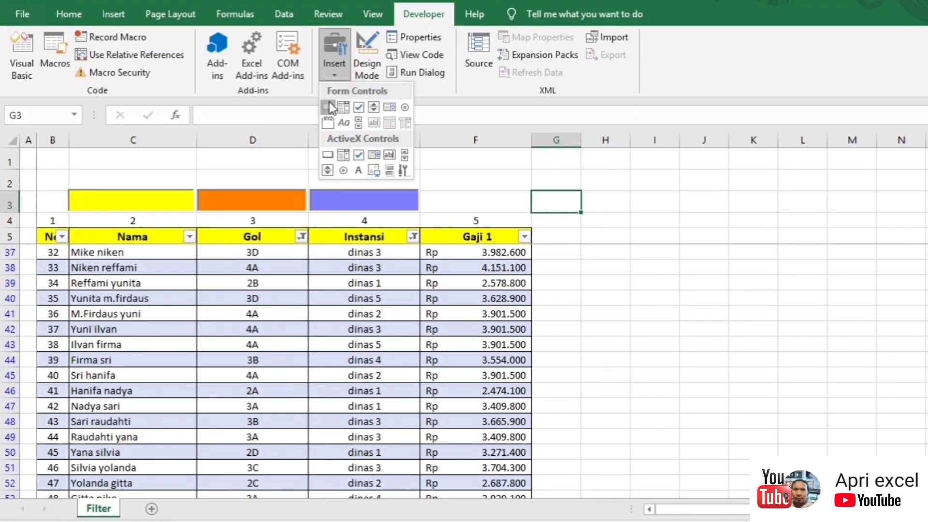
left_click(328, 106)
left_click_drag(455, 183, 529, 210)
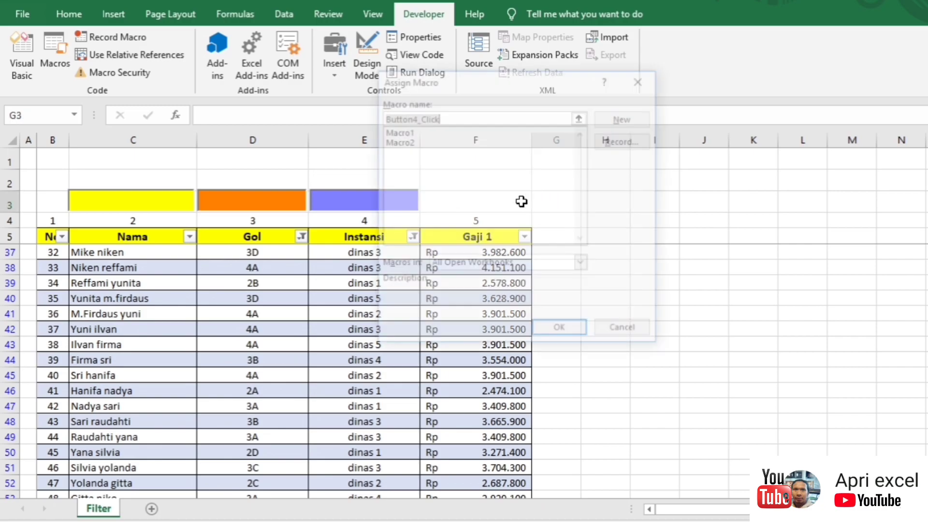
left_click(411, 141)
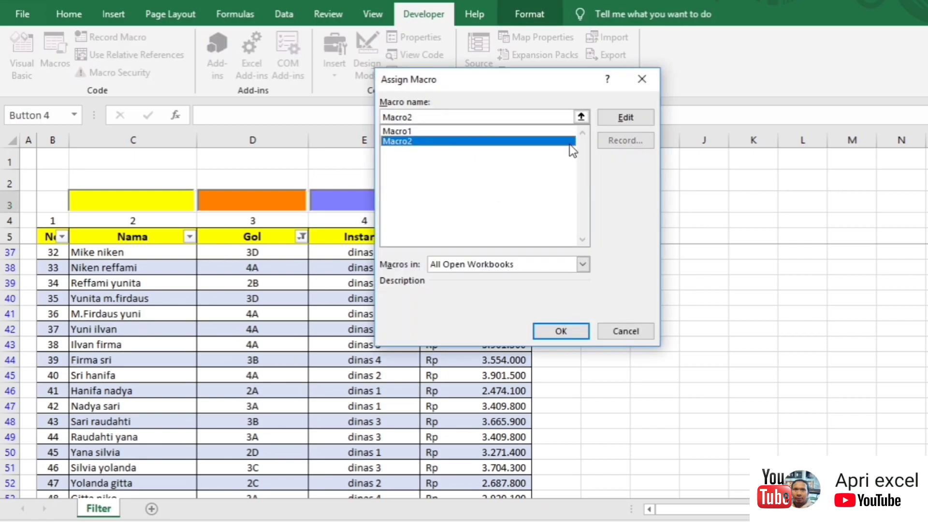
left_click(560, 331)
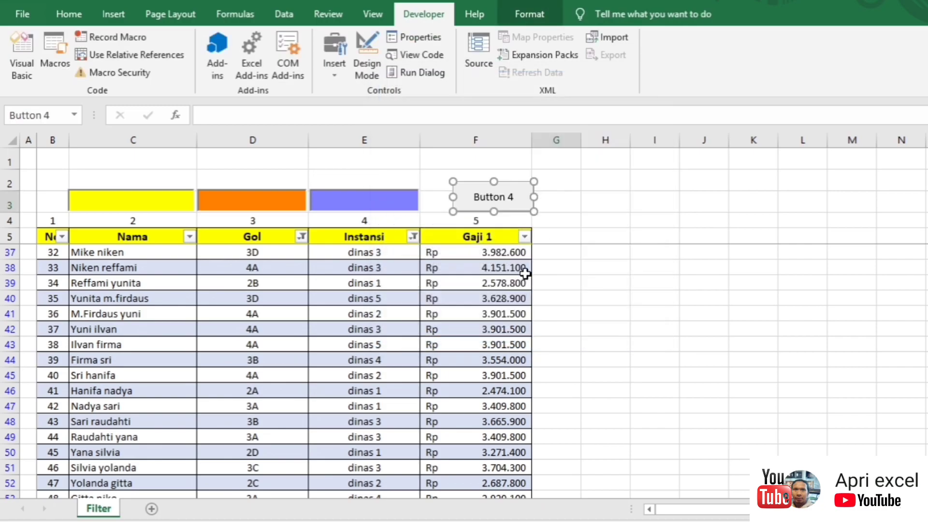
Step: Correct the button's misspelled label so it reads 'Clear Filter'
left_click(495, 199)
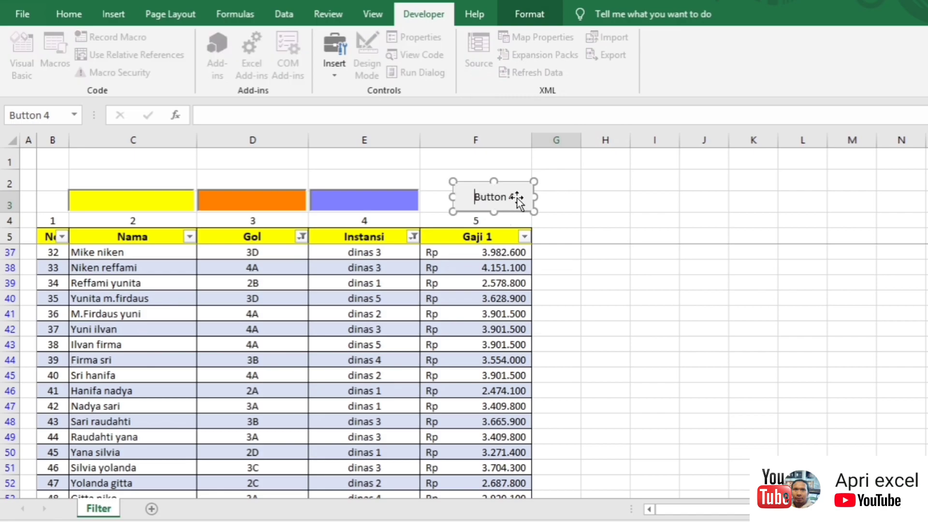
left_click_drag(514, 196, 464, 197)
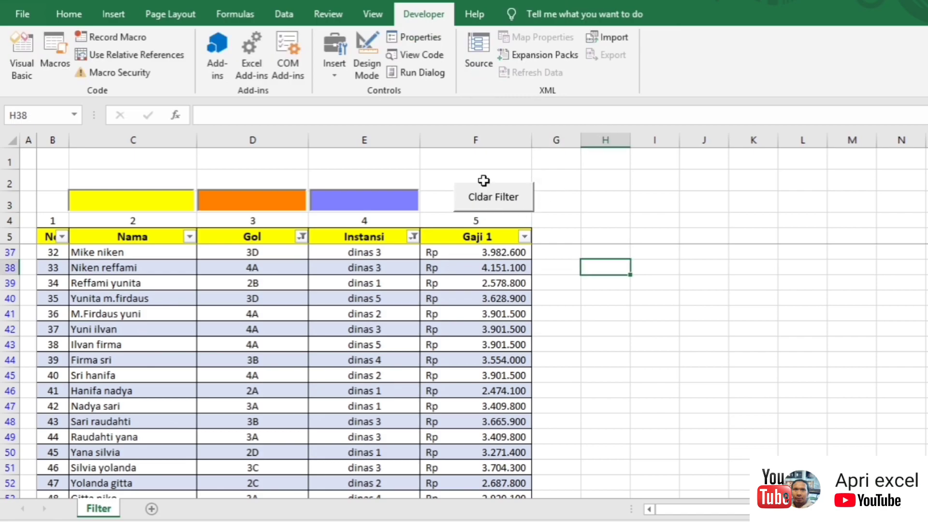
right_click(484, 204)
left_click(530, 265)
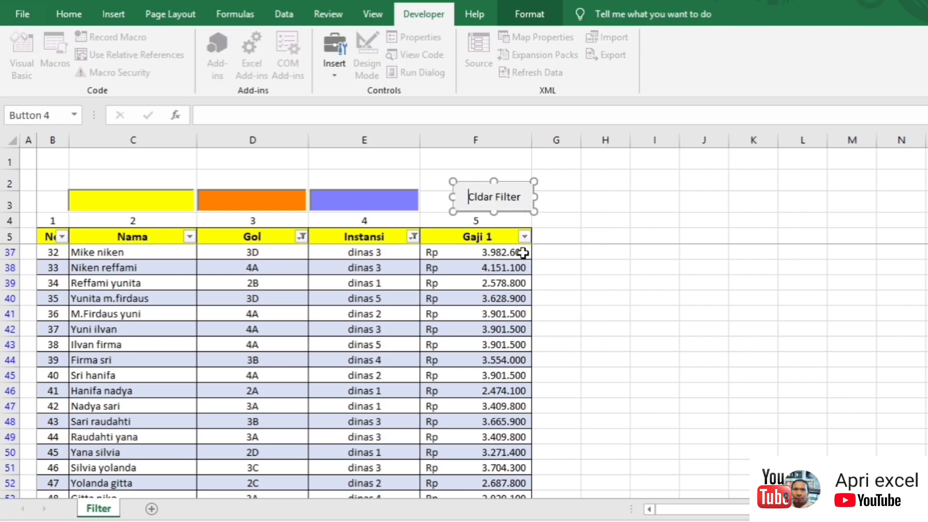
type("e")
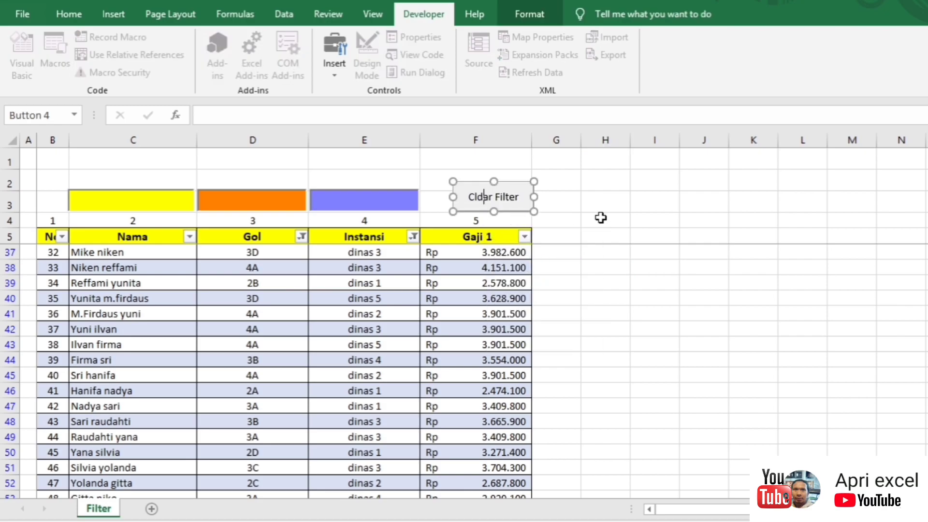
left_click(616, 214)
left_click(579, 256)
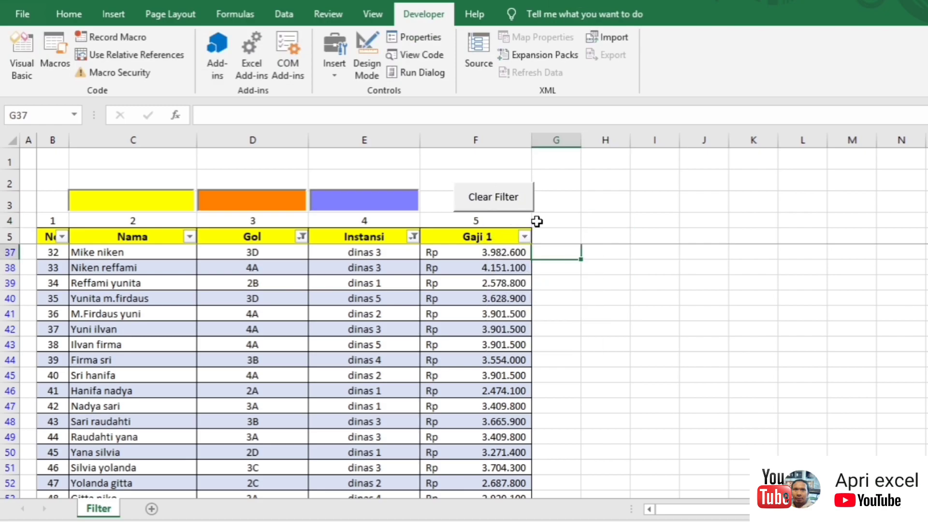
Step: Filter with 'as' in Nama, '3' in Gol and '5' in Instansi, then reset using Clear Filter
left_click(512, 212)
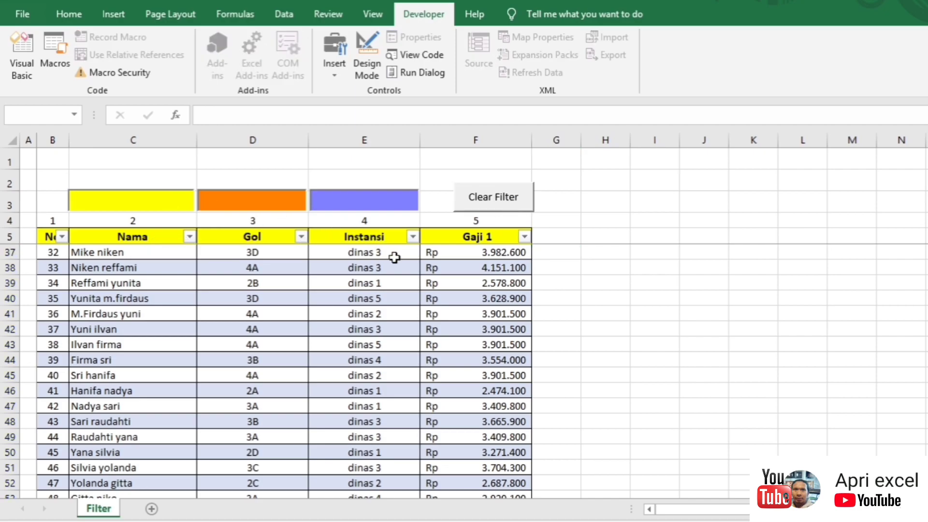
type("as")
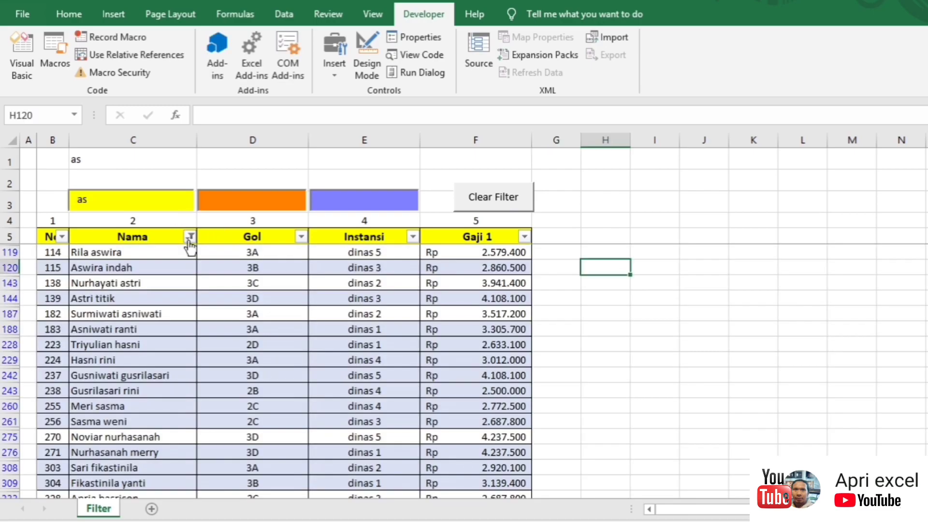
left_click(494, 204)
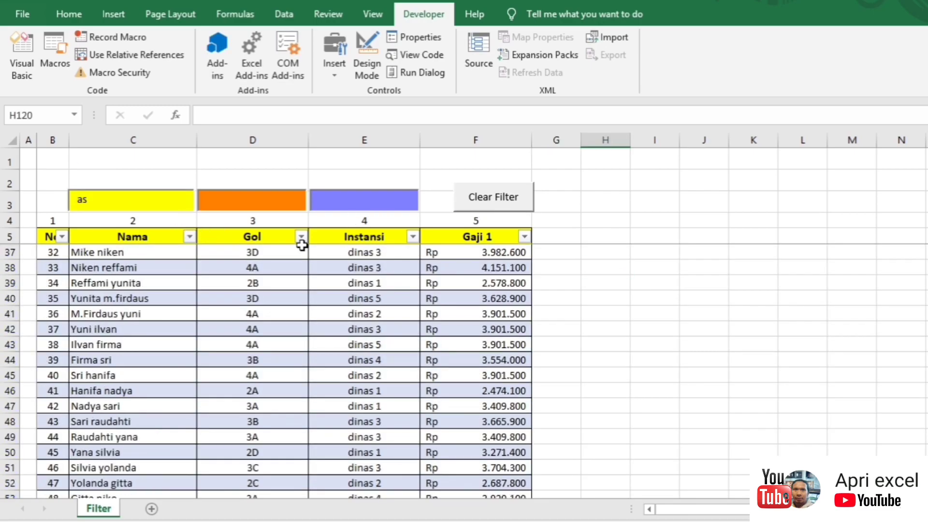
left_click(186, 206)
type("as")
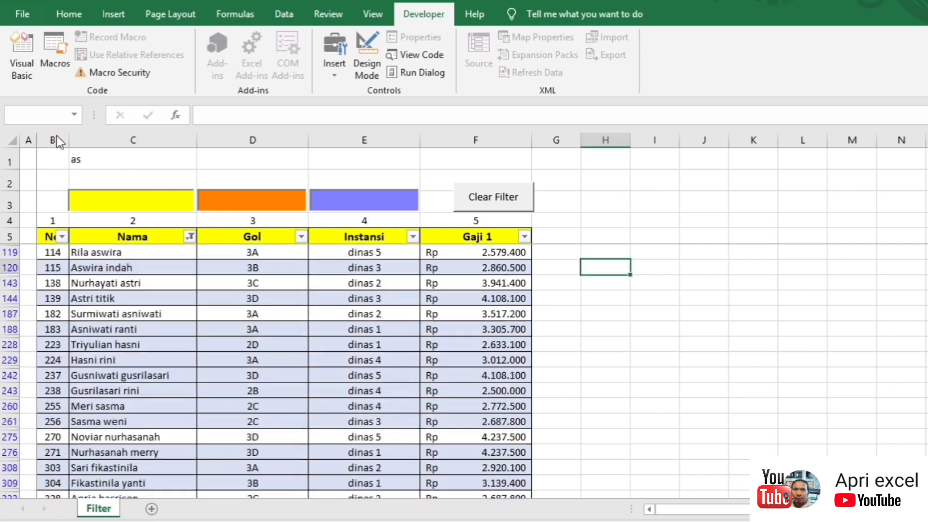
left_click(261, 202)
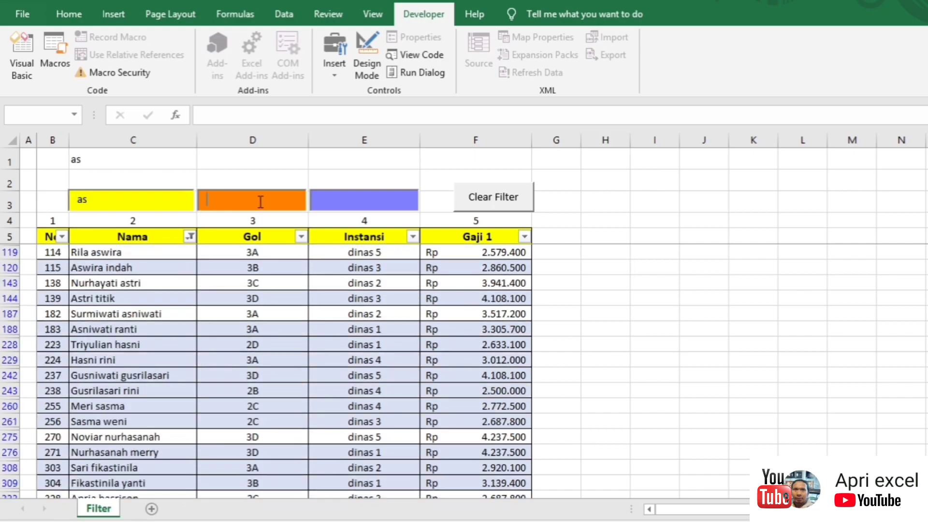
type("3")
left_click(364, 199)
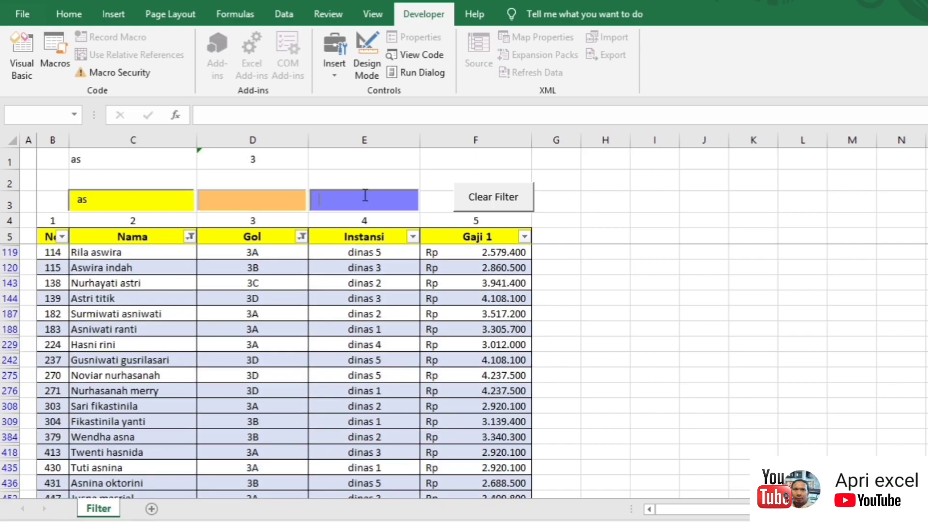
type("5")
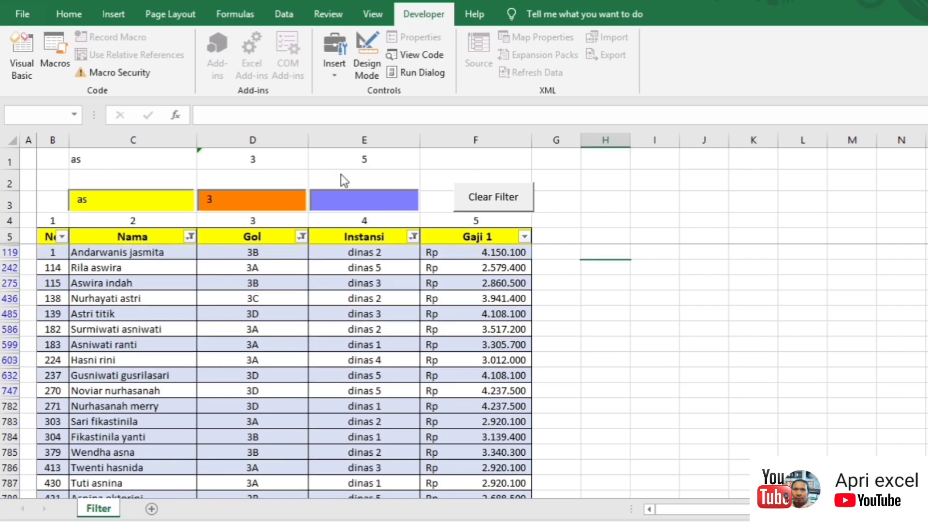
left_click(600, 199)
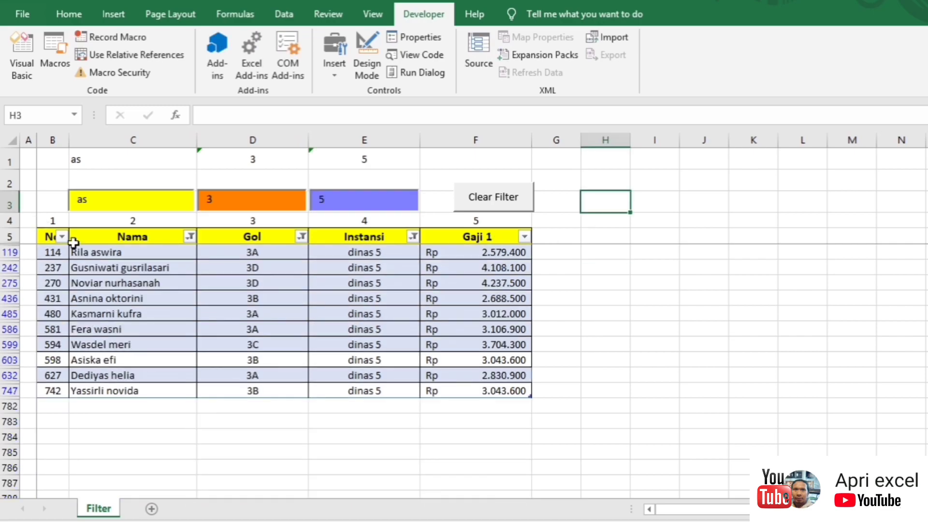
left_click(509, 204)
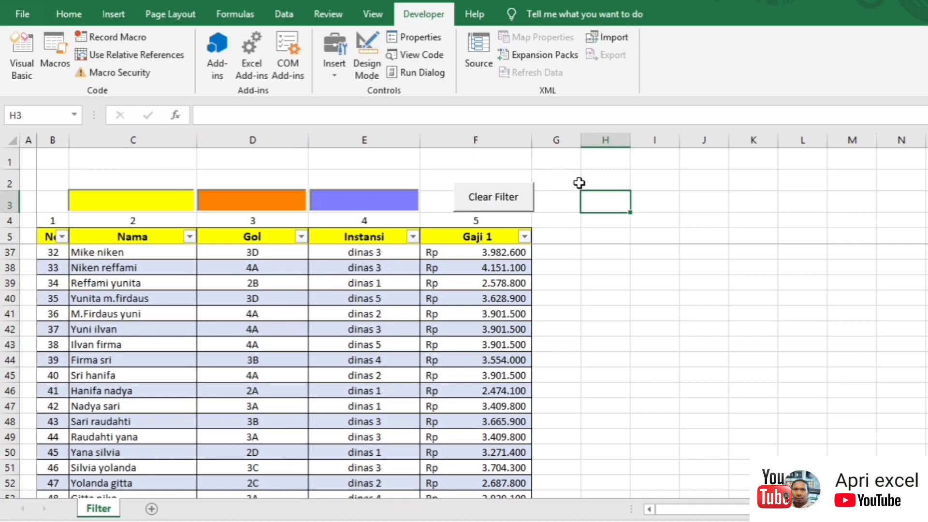
Step: Hide row 1, which holds the linked filter values
left_click(579, 183)
left_click(9, 161)
right_click(10, 161)
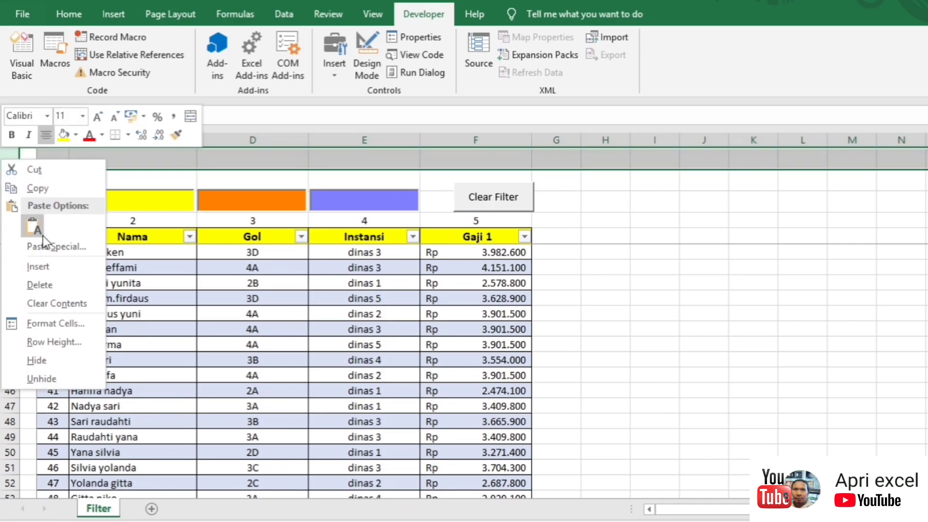
left_click(50, 365)
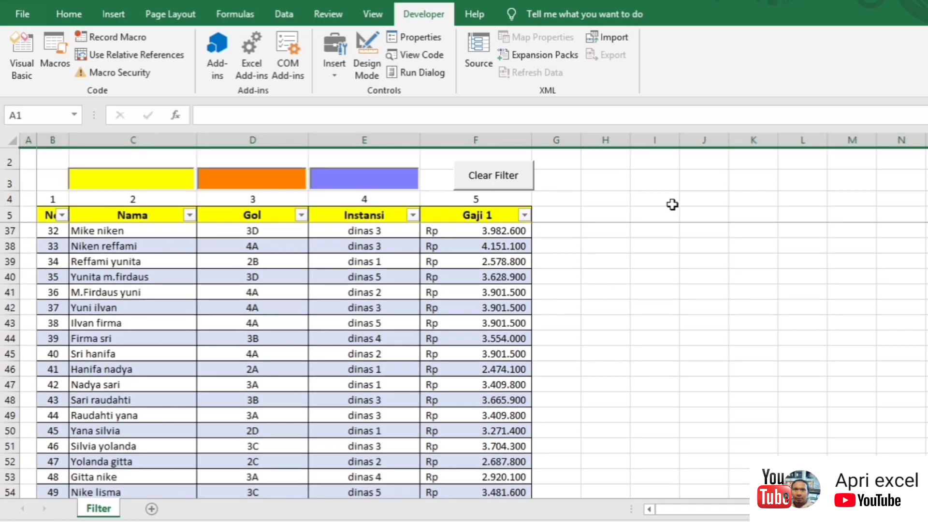
left_click(641, 191)
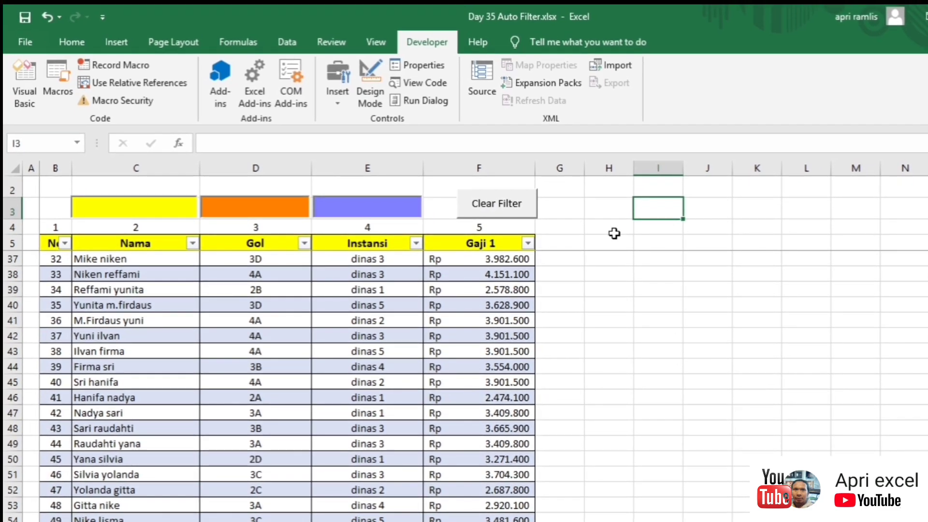
left_click(656, 243)
Step: Save the workbook as the Excel Macro-Enabled Workbook 'Day 35 Auto Filter.xlsm'
key("F12")
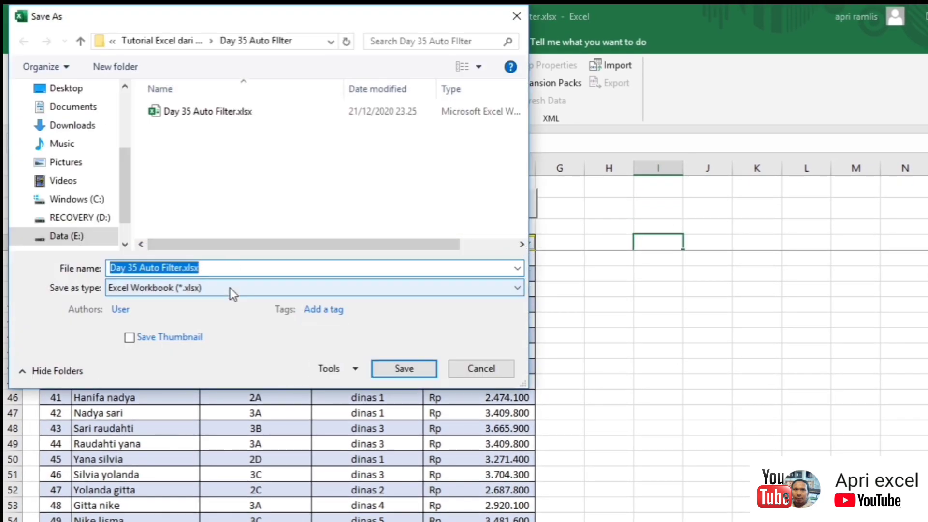
left_click(231, 288)
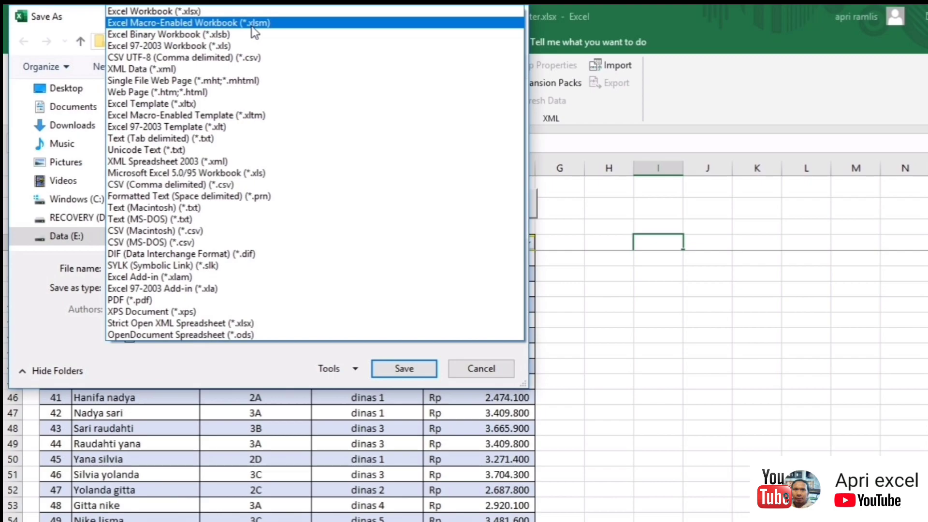
left_click(252, 25)
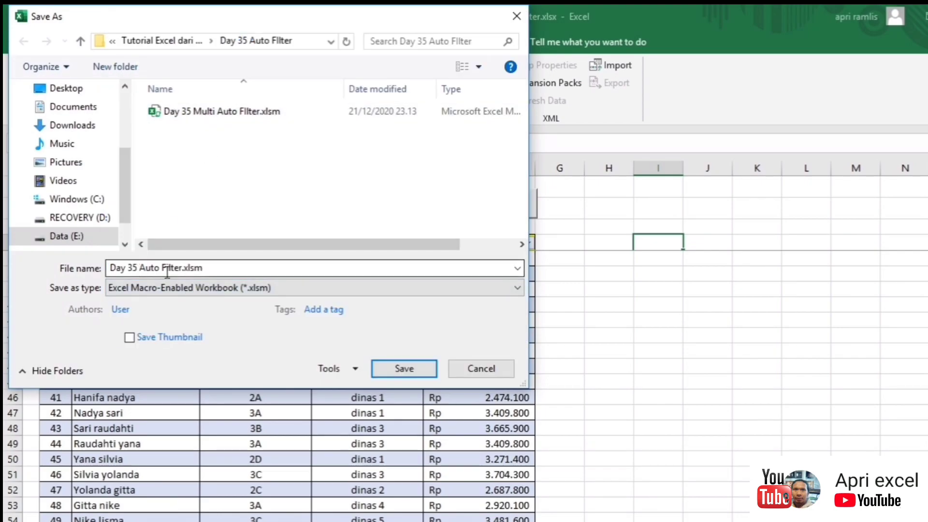
left_click(395, 364)
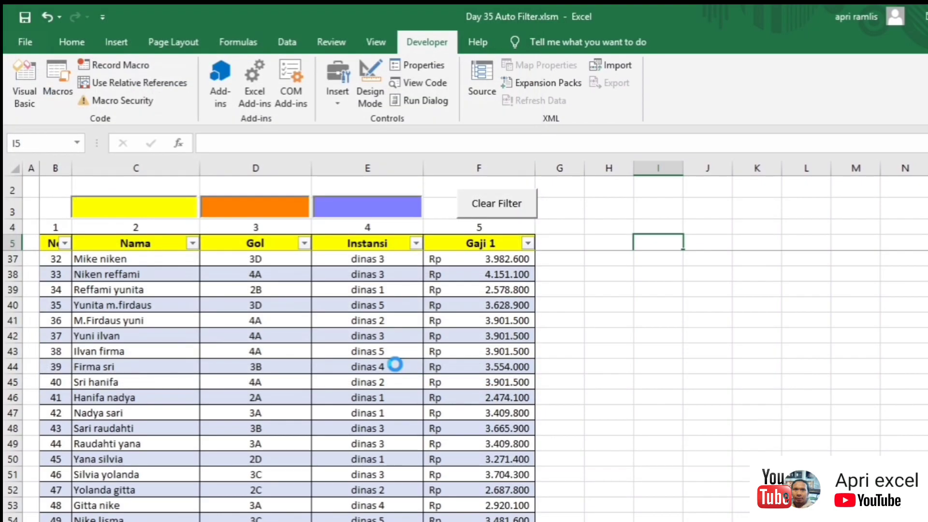
left_click(616, 353)
Step: Enter 're' in the Nama box, '3' in the Gol box and '2' in the Instansi box
left_click(151, 207)
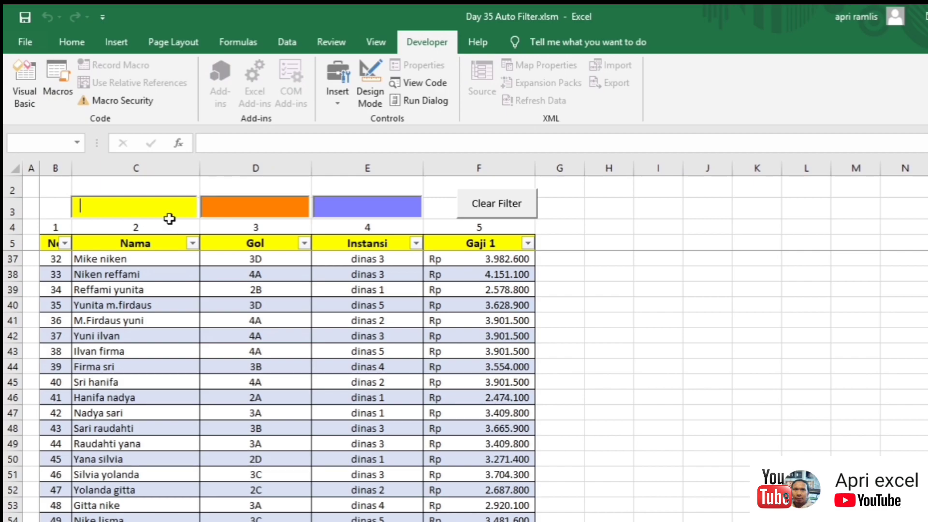
type("re")
left_click(707, 290)
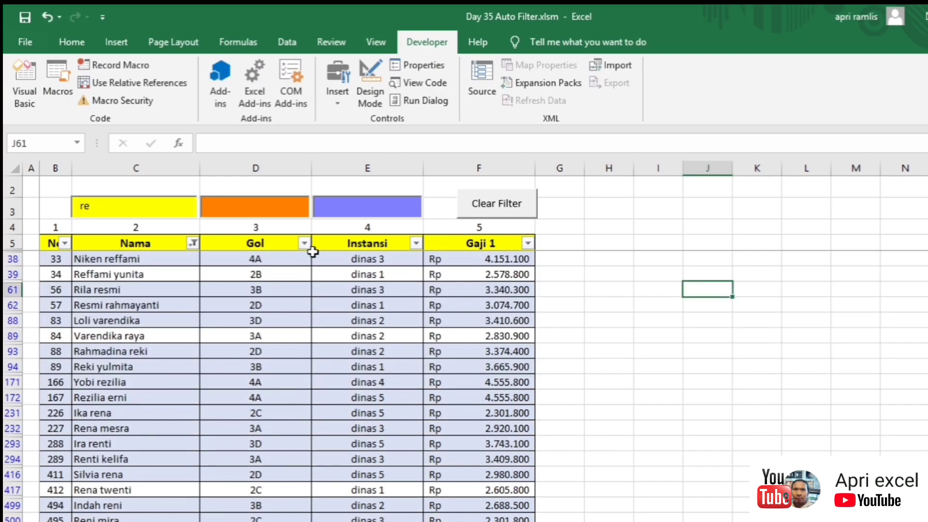
left_click(248, 209)
type("3")
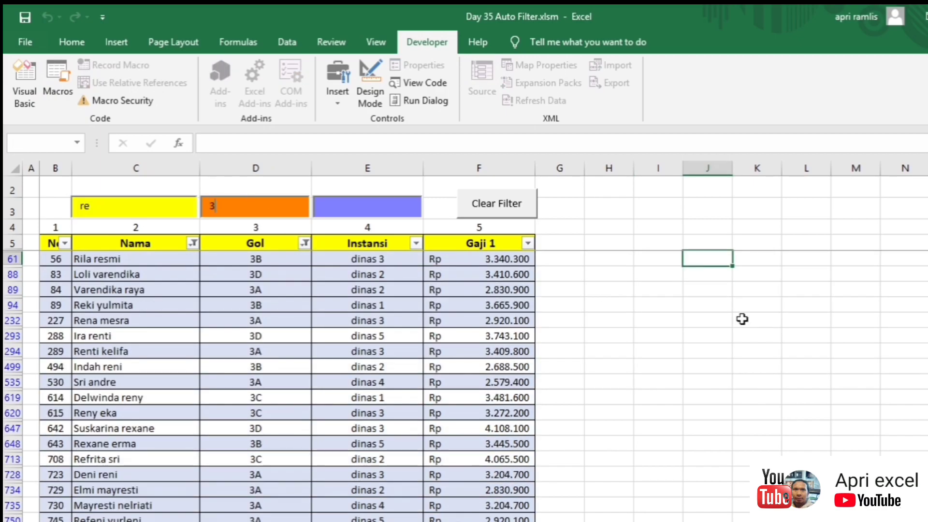
left_click(744, 319)
left_click(361, 207)
type("2")
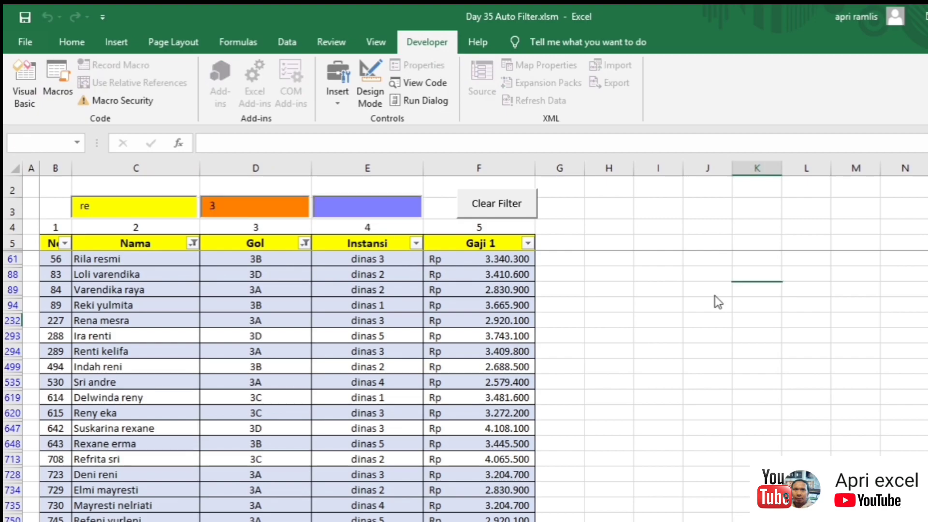
left_click(708, 290)
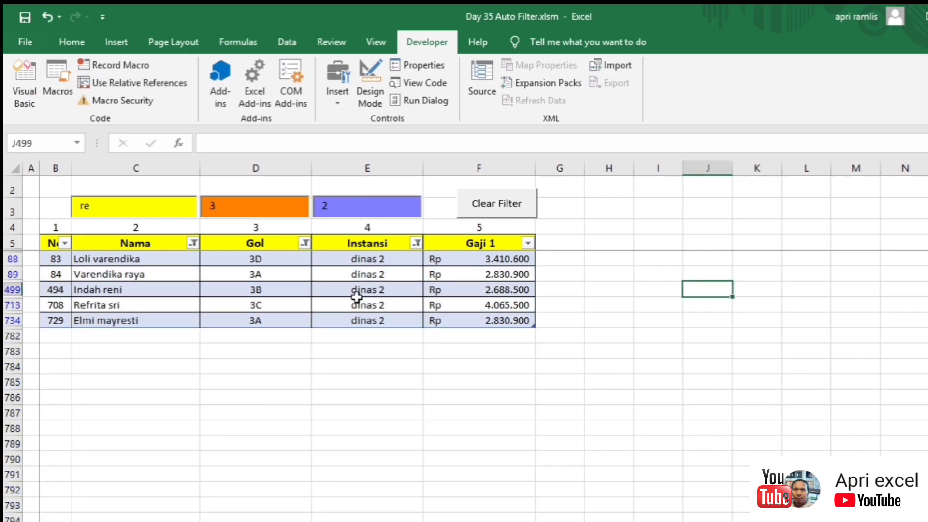